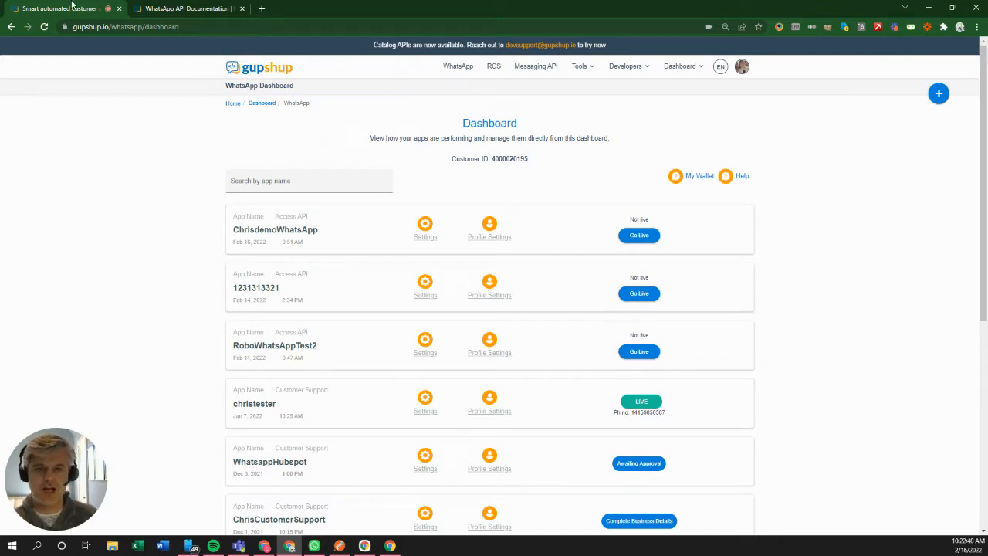
Step: Open the WhatsApp dashboard from the Dashboard menu to list existing apps
left_click(698, 67)
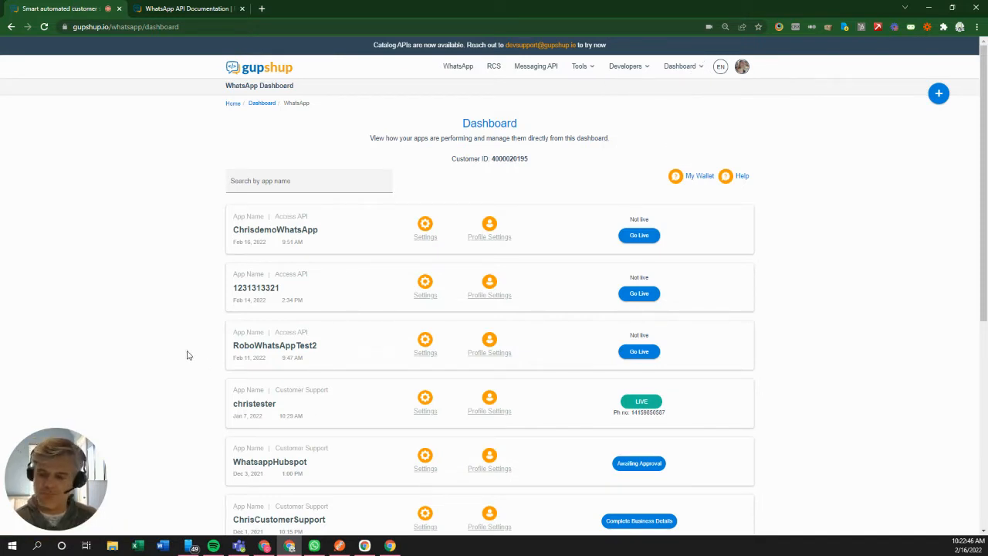
Step: Create a new Access API app and name it ChrisVideoExample
left_click(938, 93)
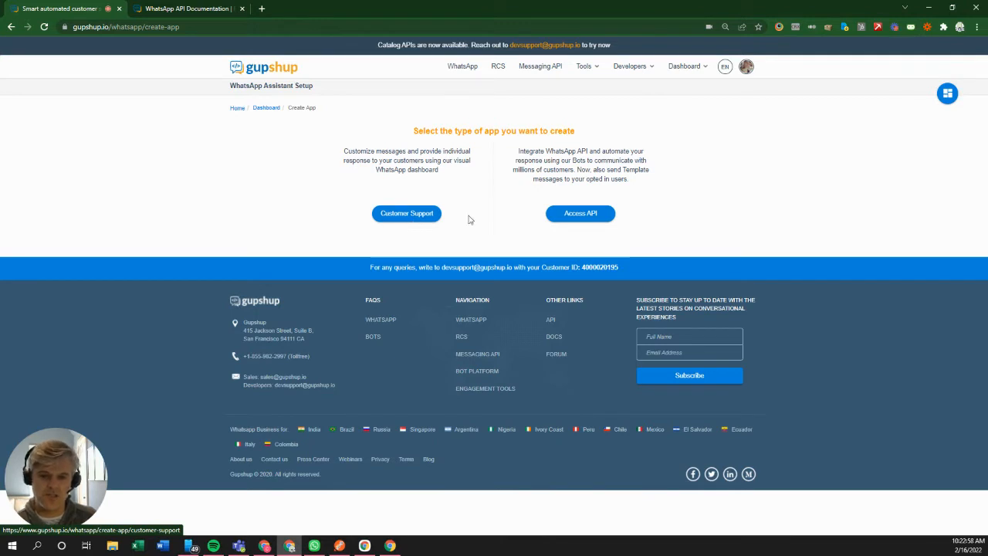
left_click(571, 216)
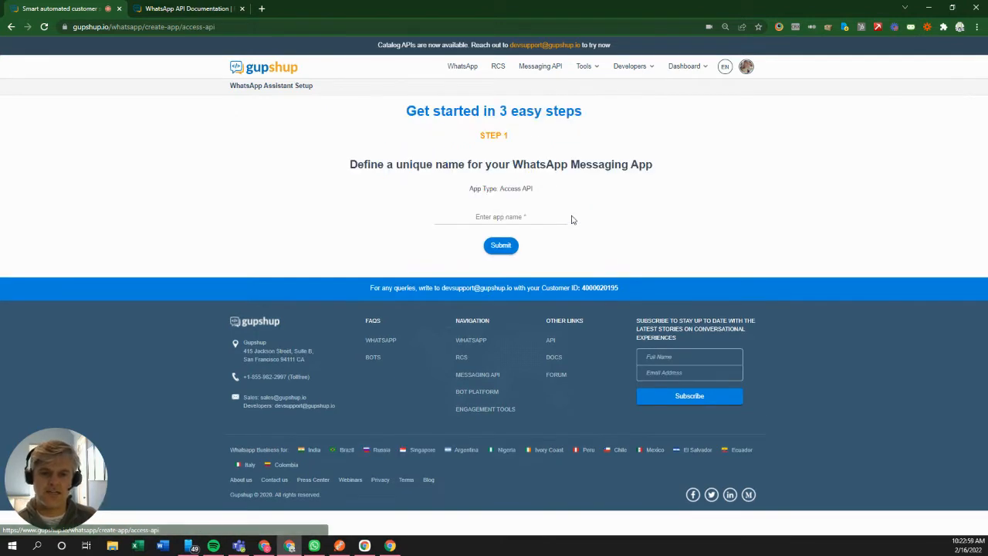
left_click(523, 217)
type("Chri")
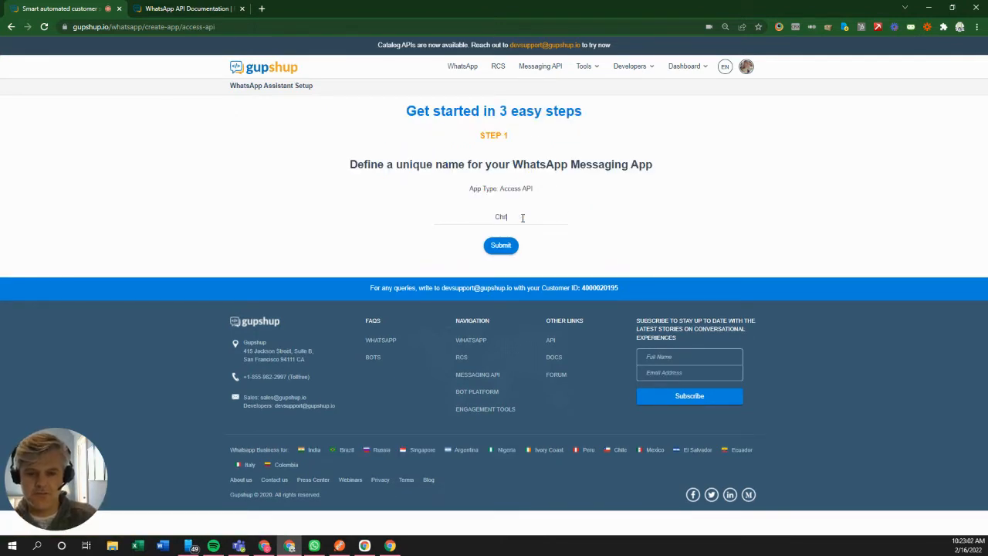
type("sVideo")
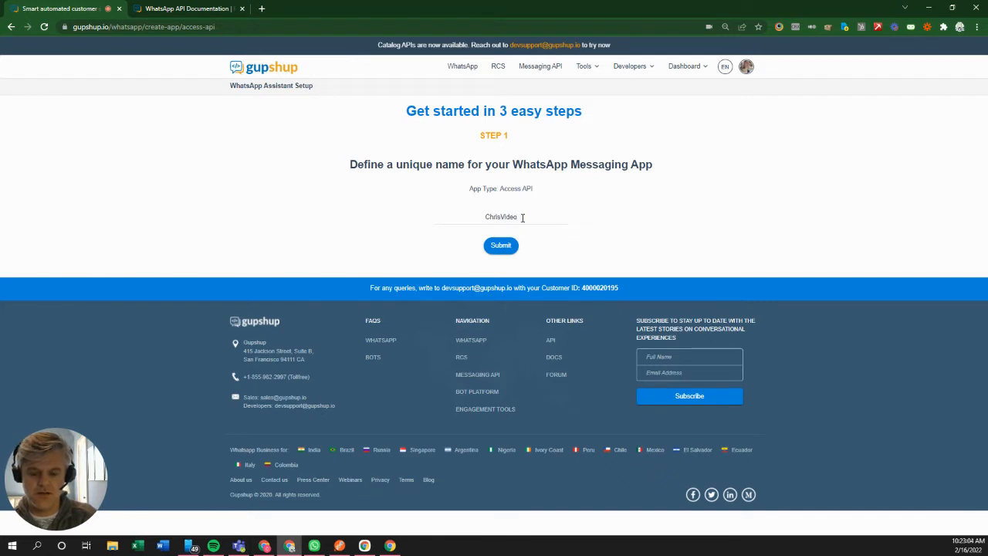
type("Example")
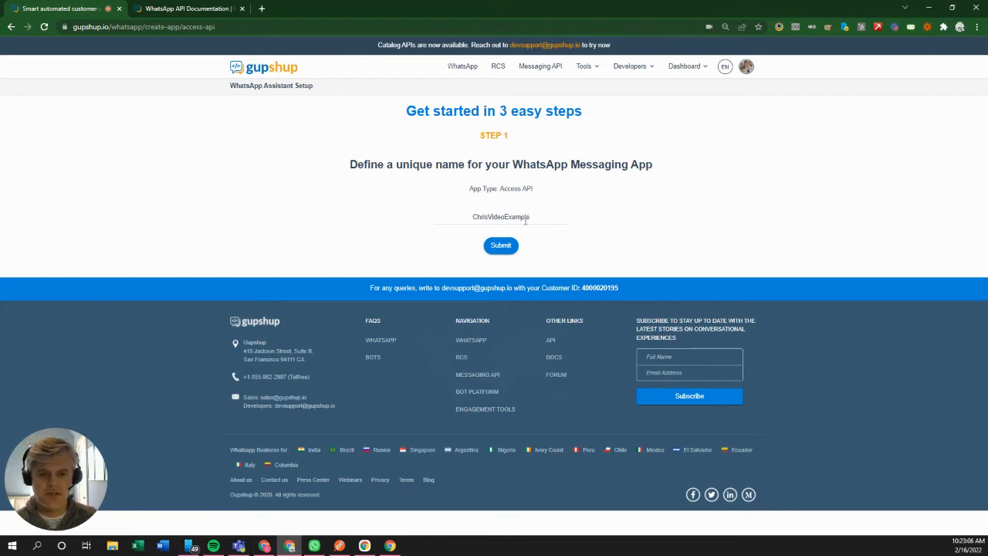
Step: Submit the ChrisVideoExample name and review Step 2's onboarding methods down to SMS opt-in
left_click(500, 251)
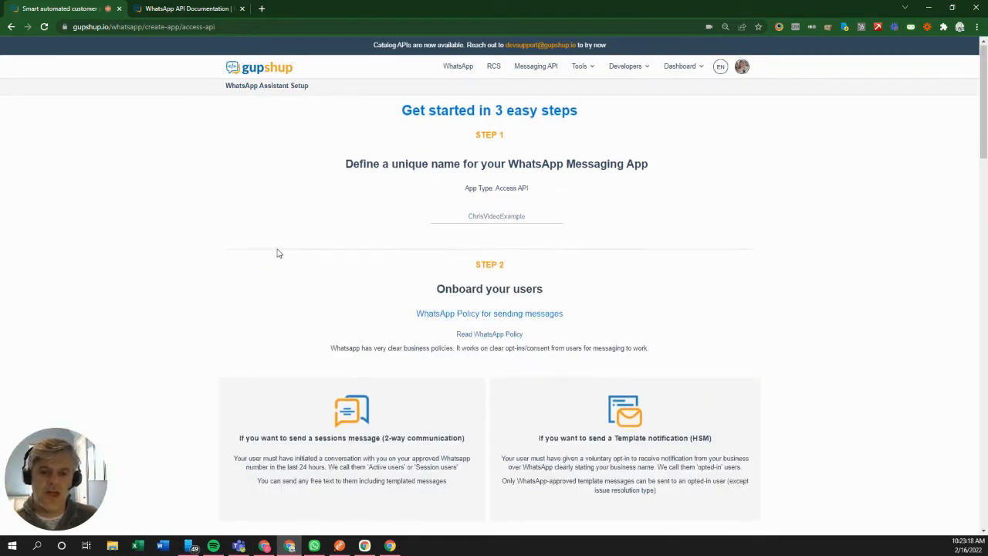
scroll(279, 252, "down", 3)
scroll(280, 252, "down", 3)
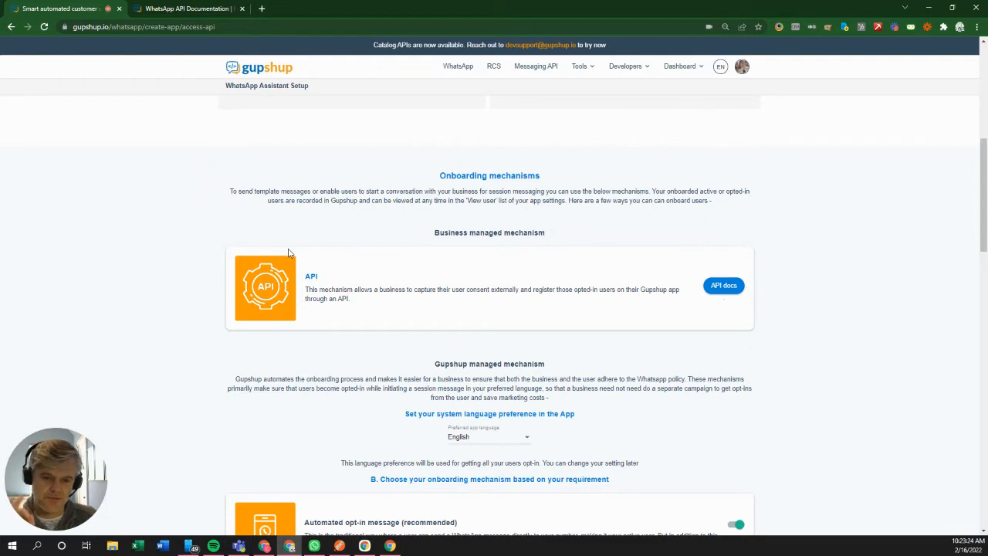
scroll(289, 253, "down", 2)
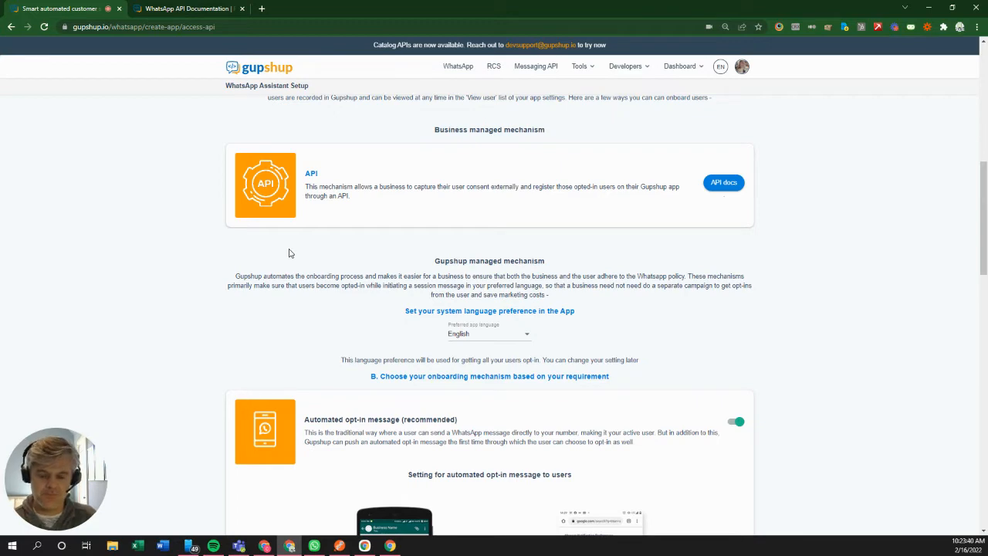
scroll(282, 255, "down", 3)
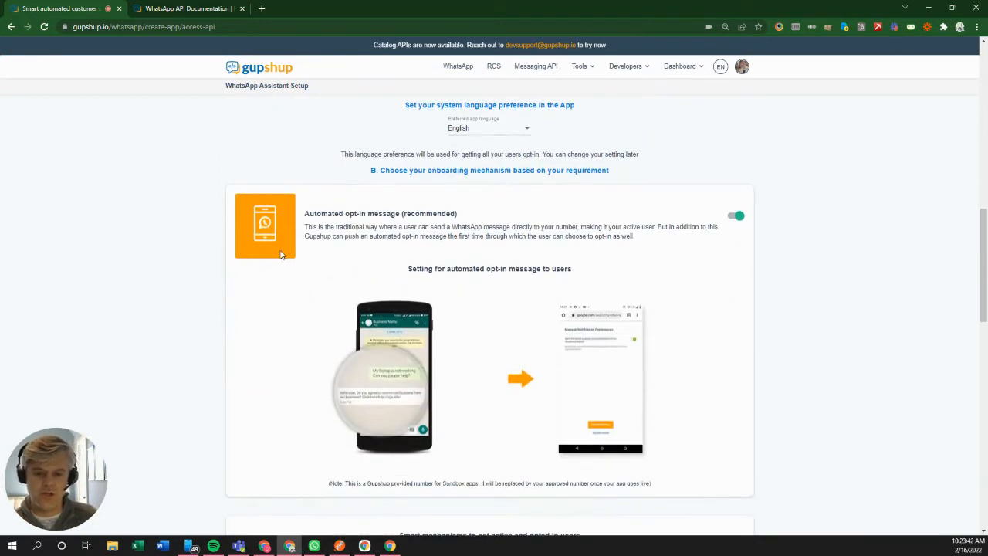
scroll(282, 254, "down", 2)
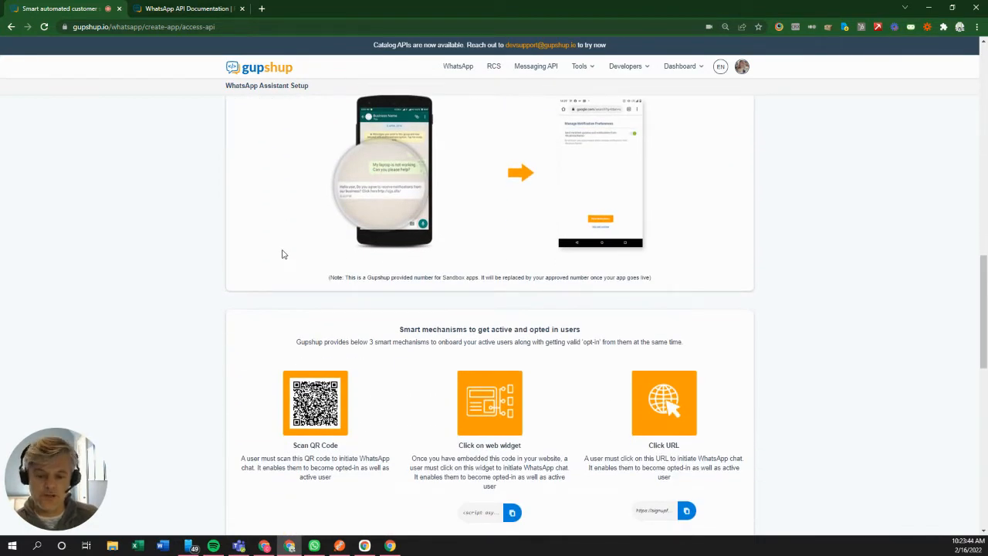
scroll(282, 254, "down", 1)
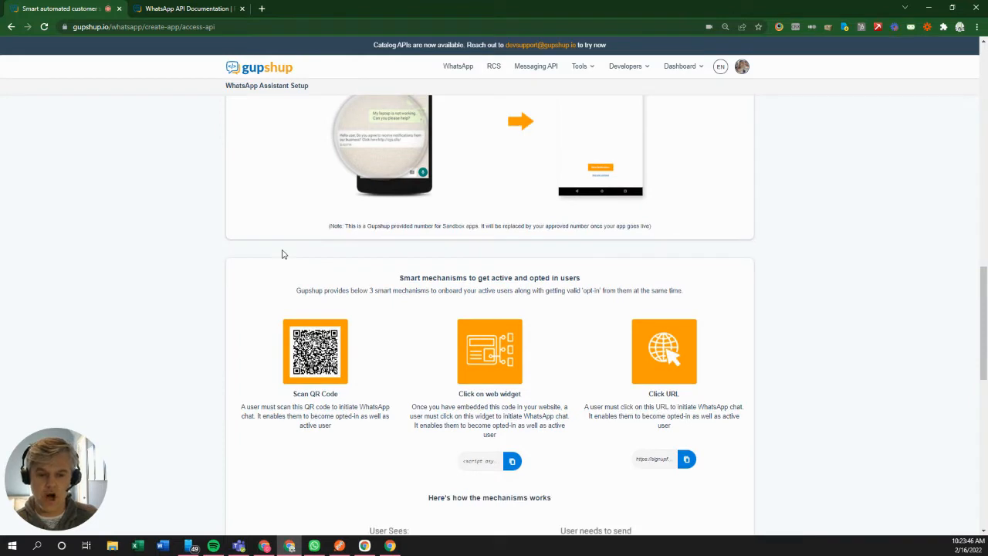
scroll(283, 255, "down", 2)
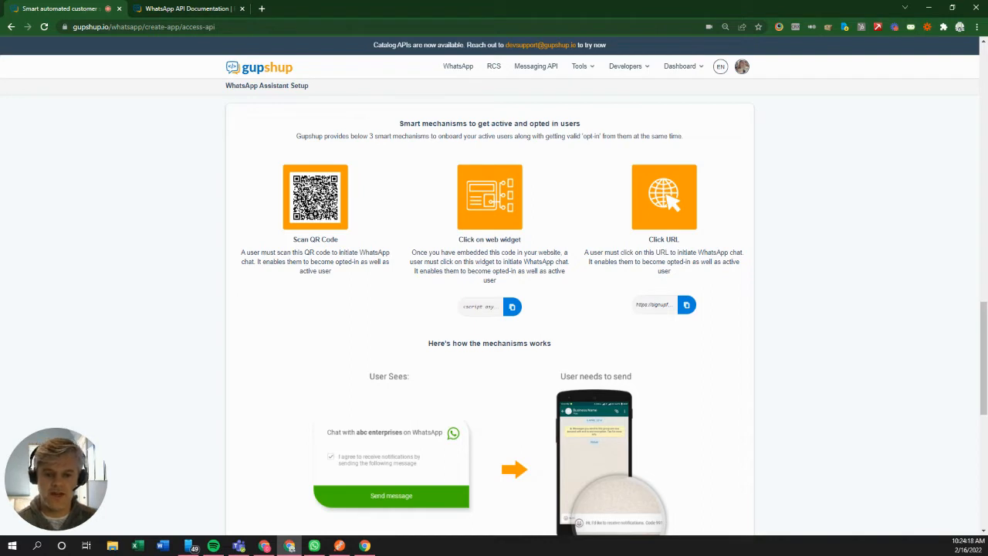
scroll(317, 207, "down", 3)
scroll(317, 207, "down", 1)
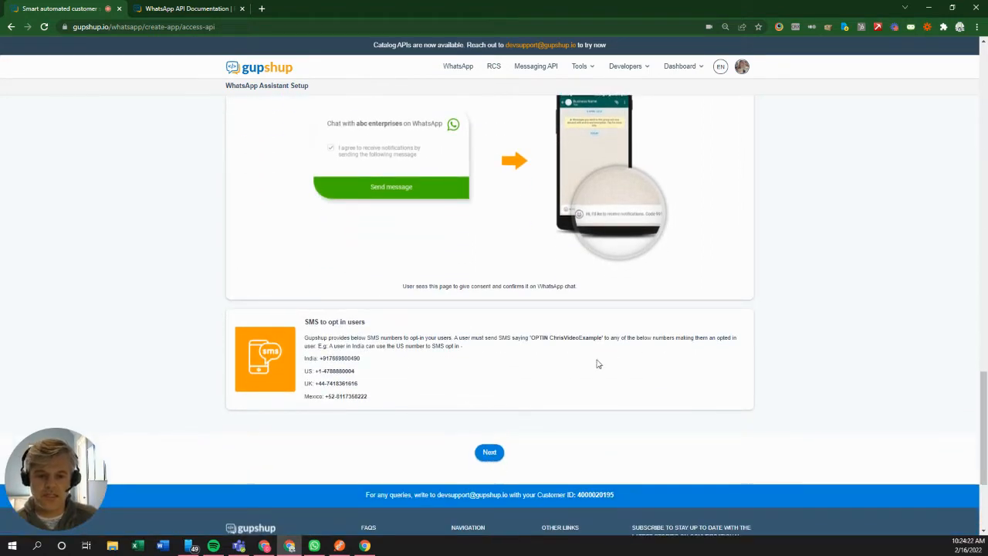
Step: Select the app name in the SMS opt-in text and advance to Step 3's Send messages form
left_click_drag(603, 337, 551, 338)
key("ctrl+c")
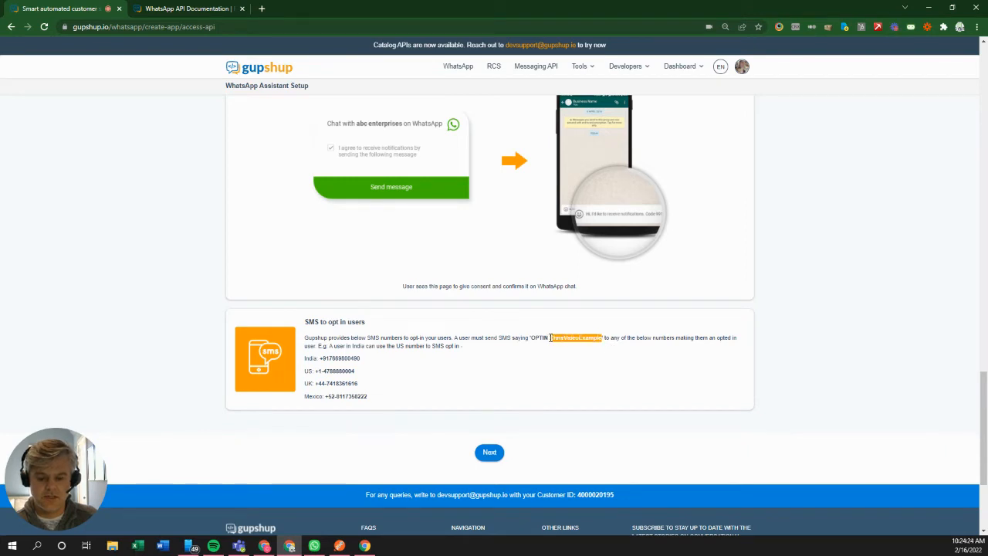
left_click(490, 452)
scroll(486, 459, "down", 3)
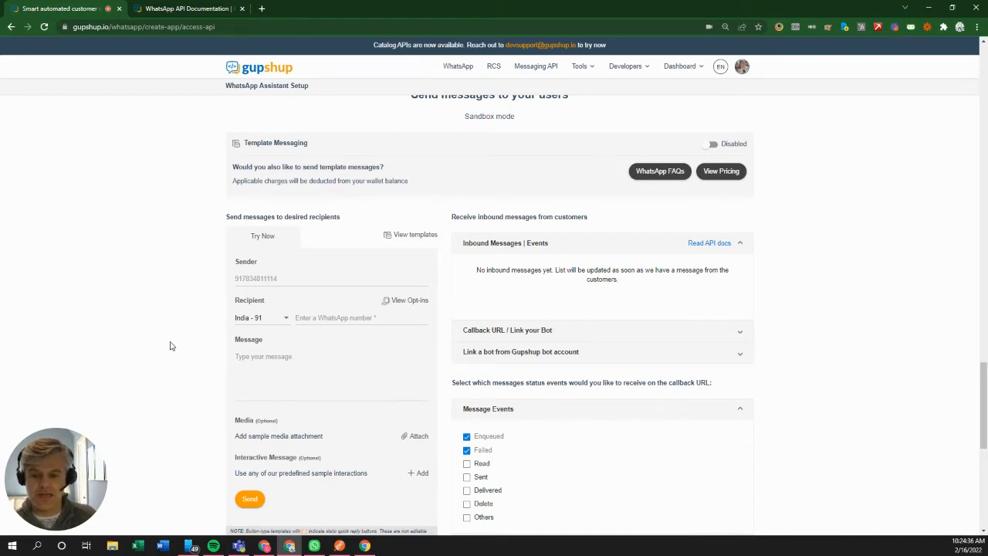
Step: Send 'PROXY ChrisVideoExample' to the sandbox chat in WhatsApp, then return to Gupshup
left_click(312, 549)
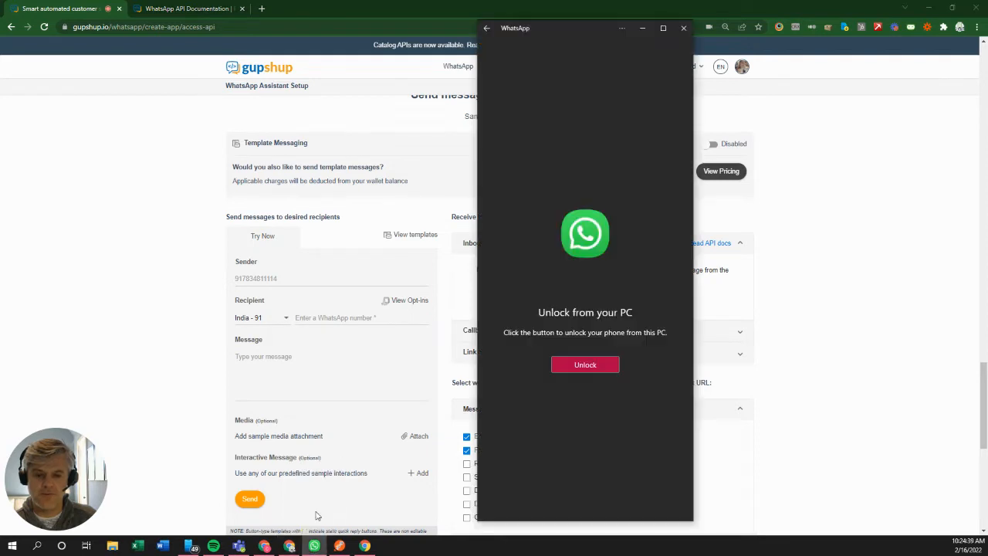
left_click(581, 366)
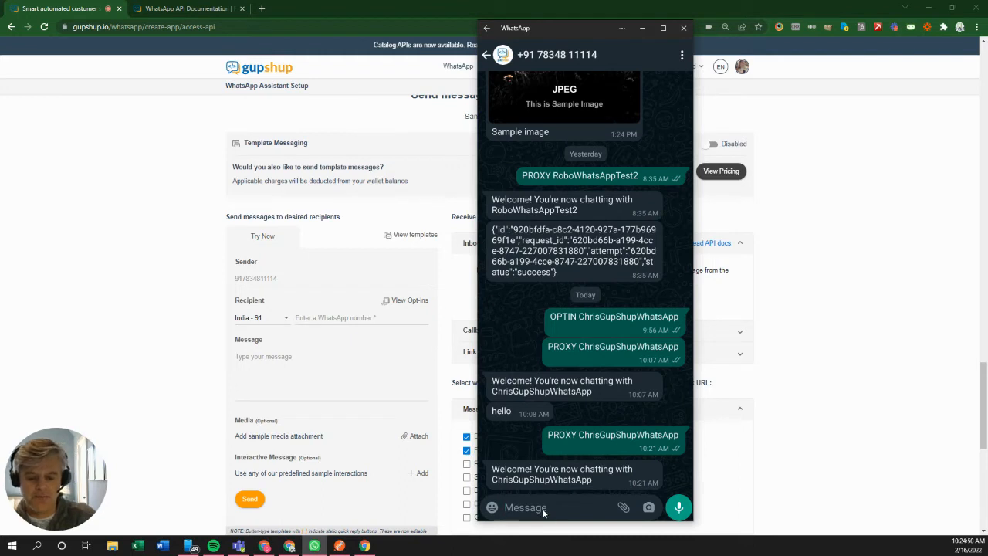
type("PROXY")
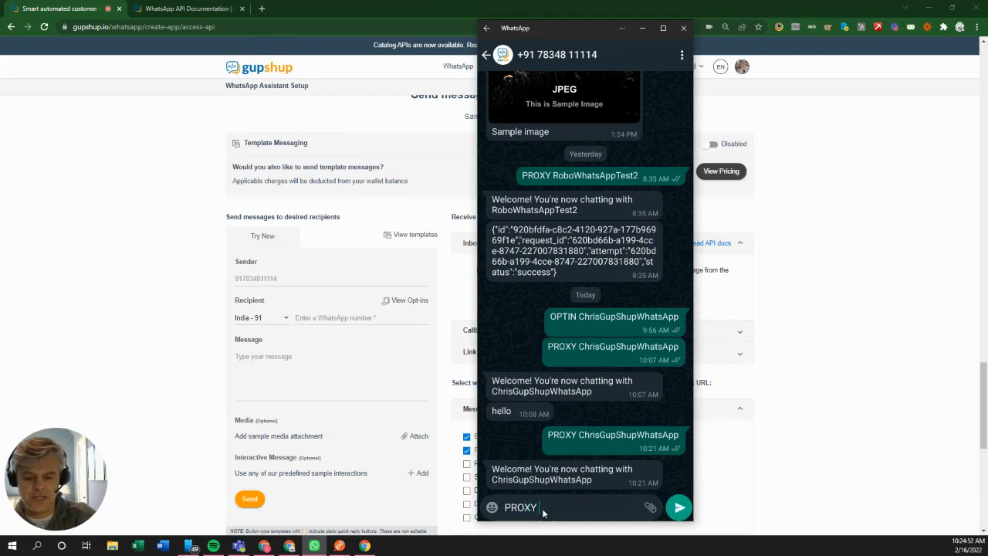
key("ctrl+v")
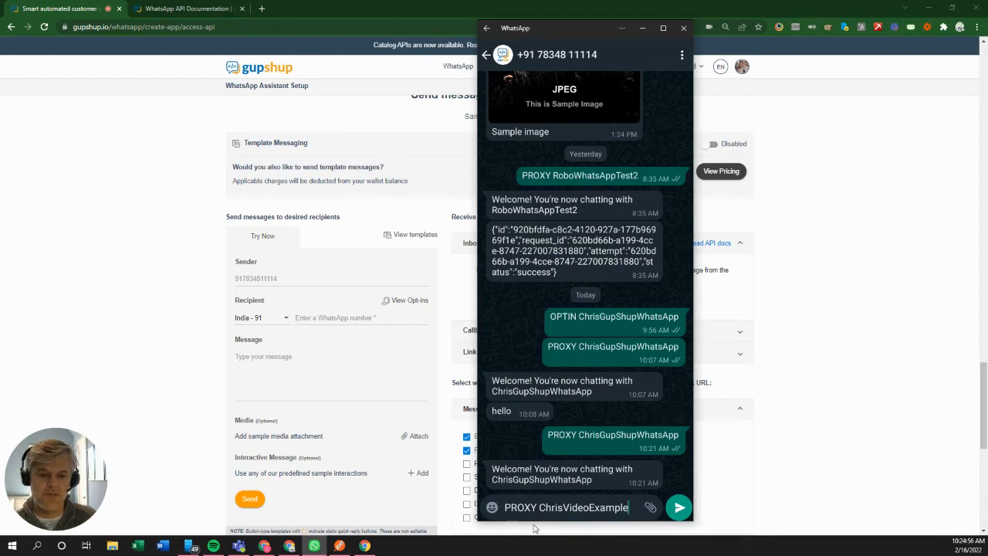
left_click(678, 508)
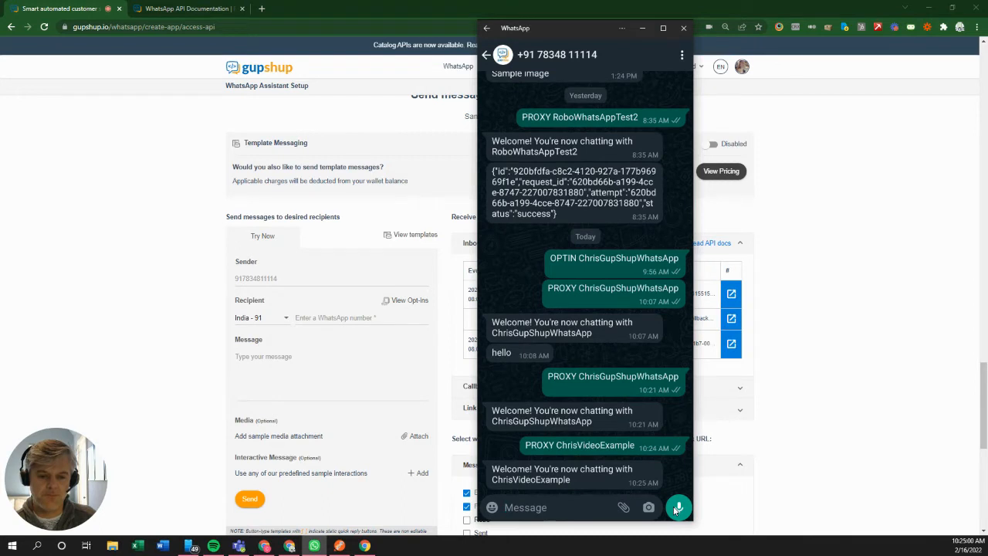
left_click(128, 314)
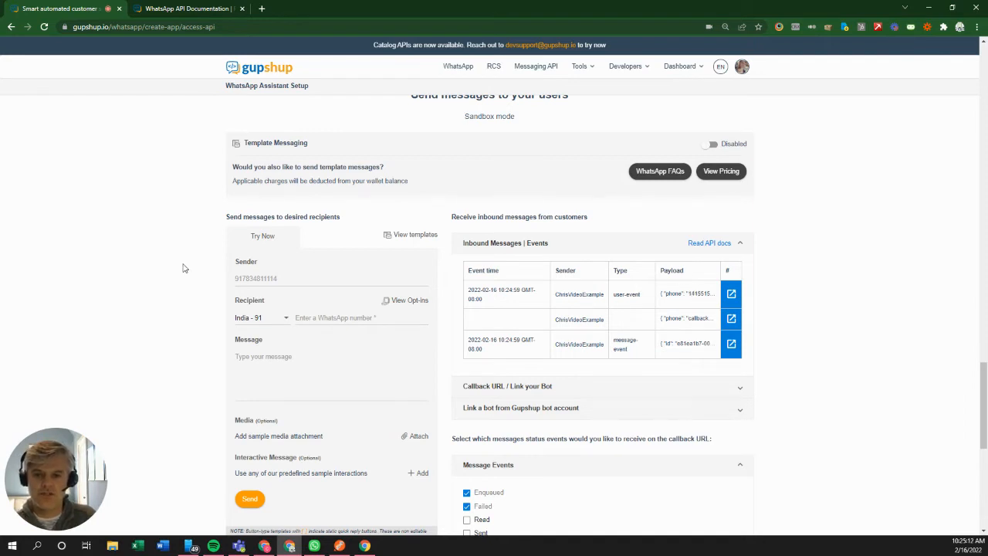
Step: Enable Template Messaging and confirm the opted-in user shows as Active in the User List
left_click(709, 144)
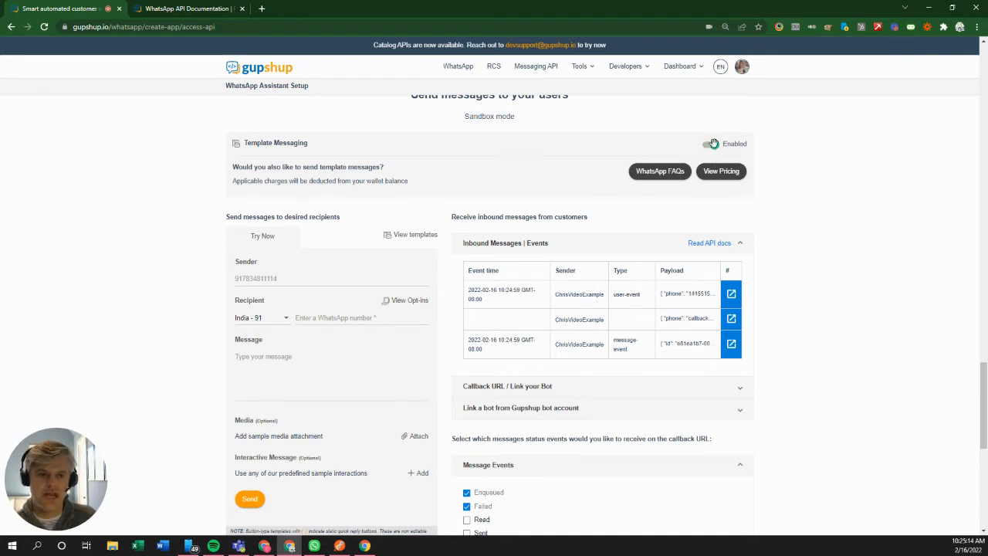
left_click(413, 301)
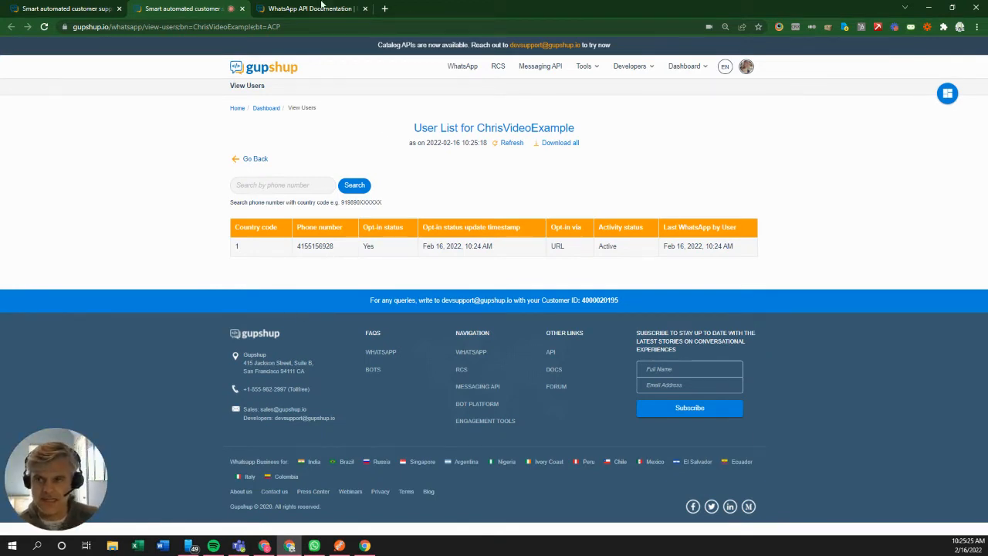
left_click(59, 11)
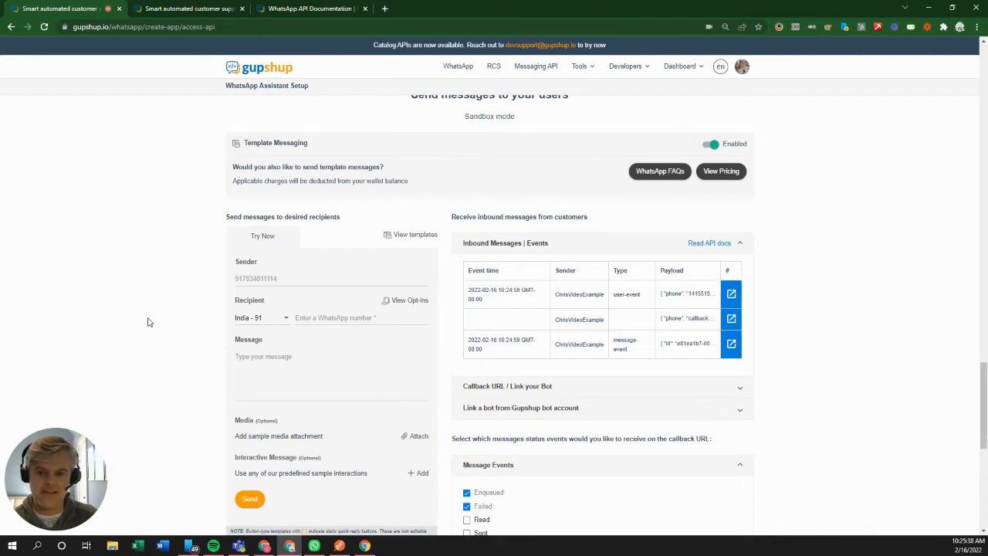
Step: Set the recipient to United States and enter the opted-in user's phone number
left_click(247, 323)
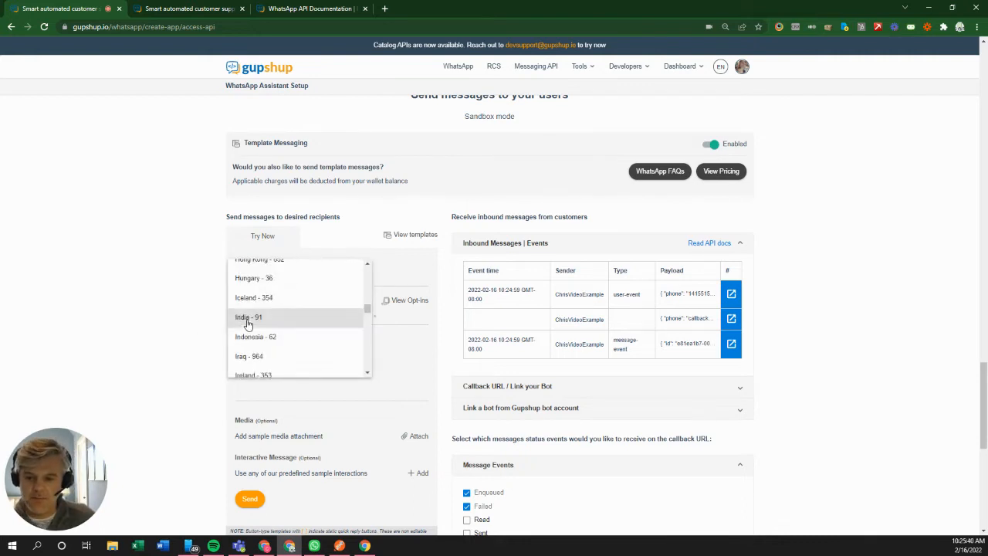
scroll(247, 324, "up", 4)
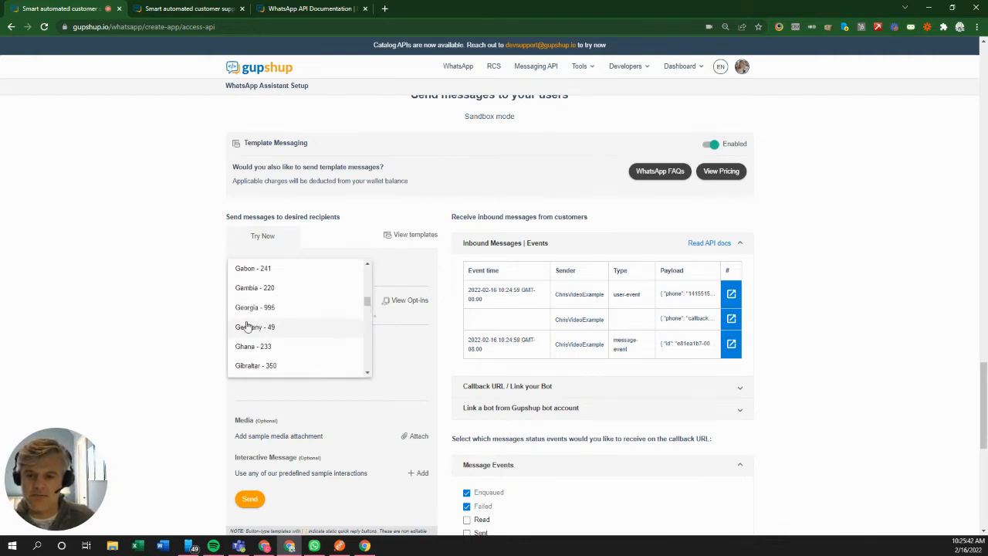
scroll(245, 326, "down", 20)
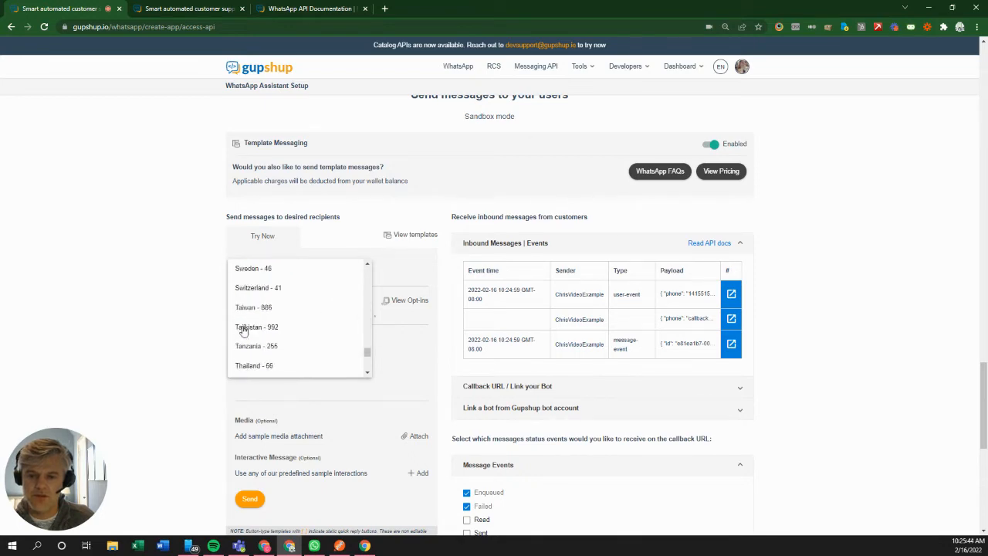
scroll(243, 330, "down", 8)
scroll(244, 330, "down", 4)
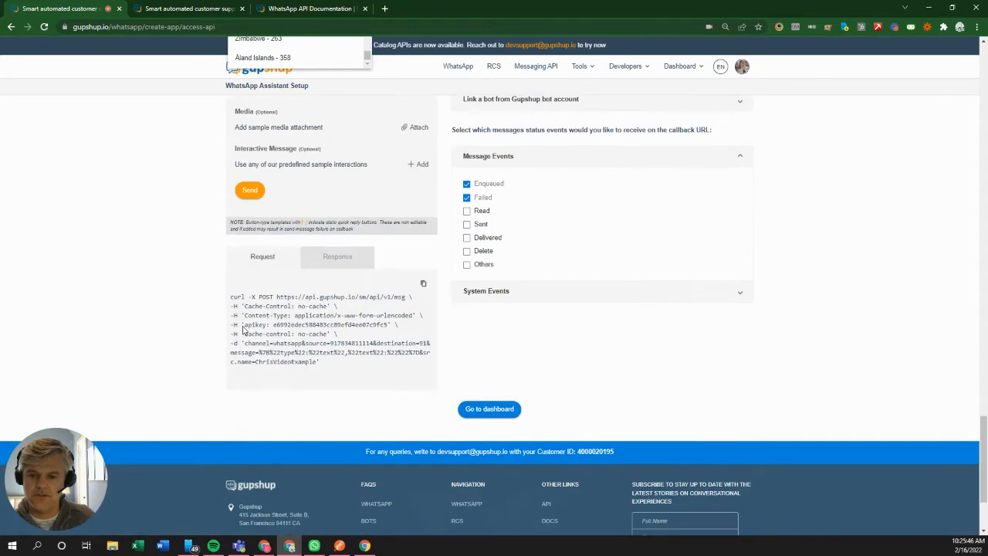
scroll(190, 247, "up", 4)
scroll(270, 282, "up", 2)
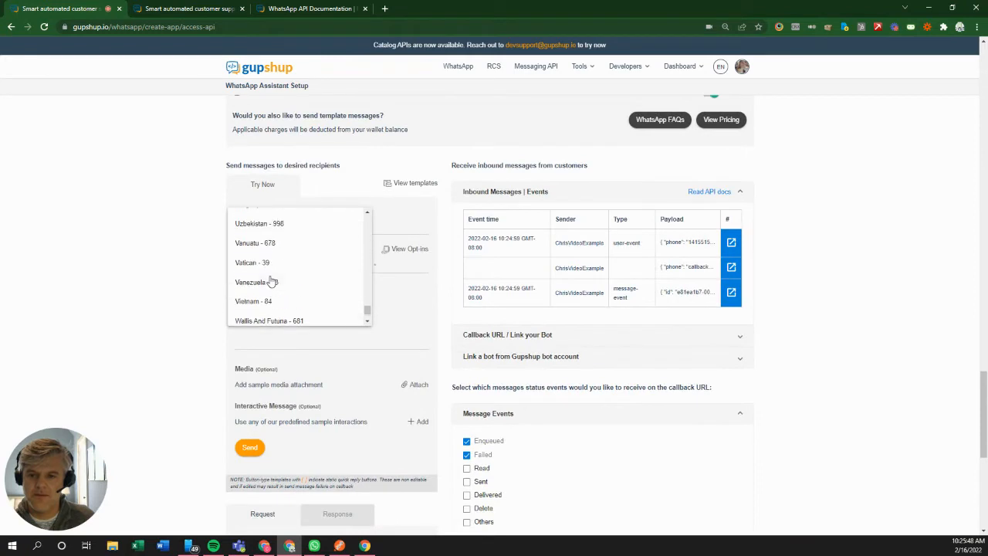
scroll(270, 283, "up", 2)
left_click(269, 285)
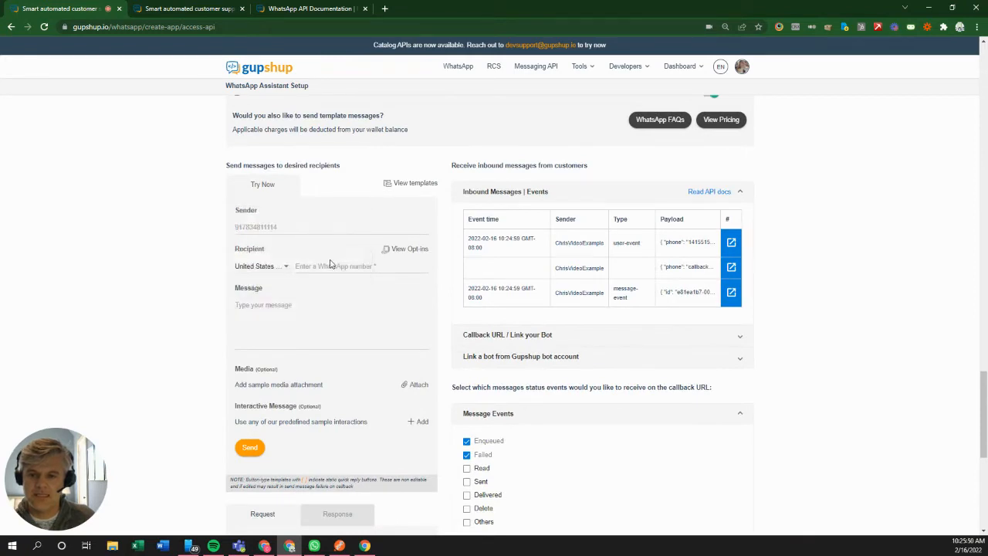
left_click(328, 265)
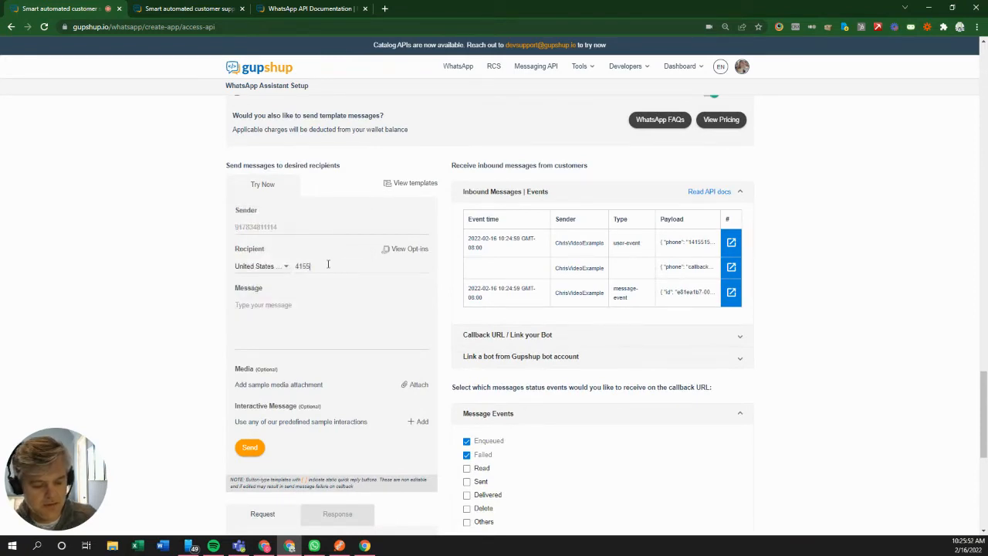
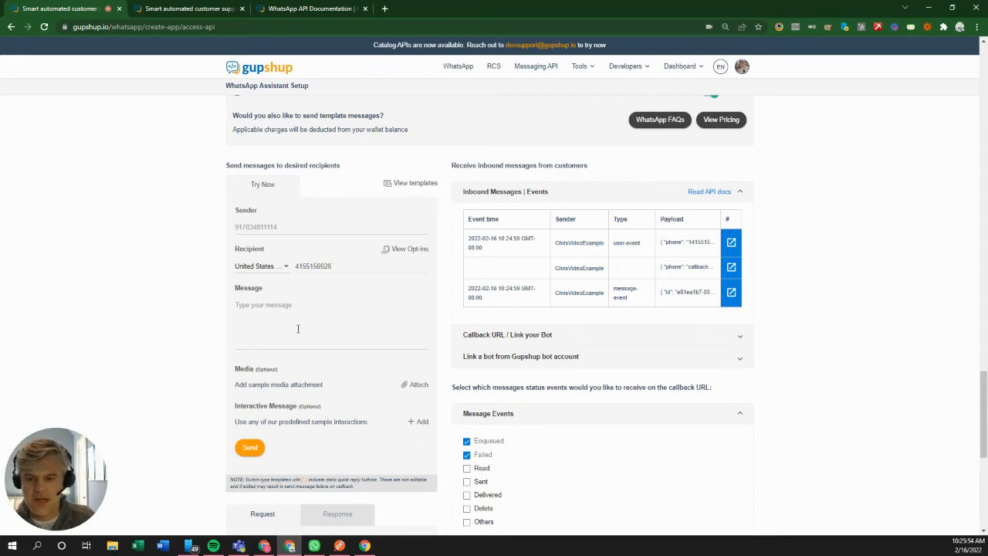
Step: Write the message 'hello there' and send it
left_click(286, 305)
type("lo there")
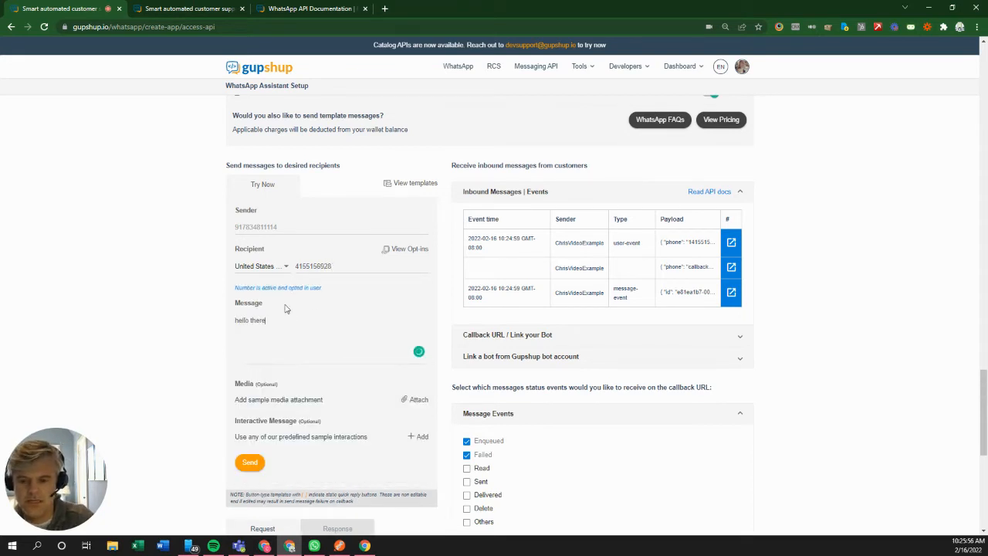
left_click(249, 462)
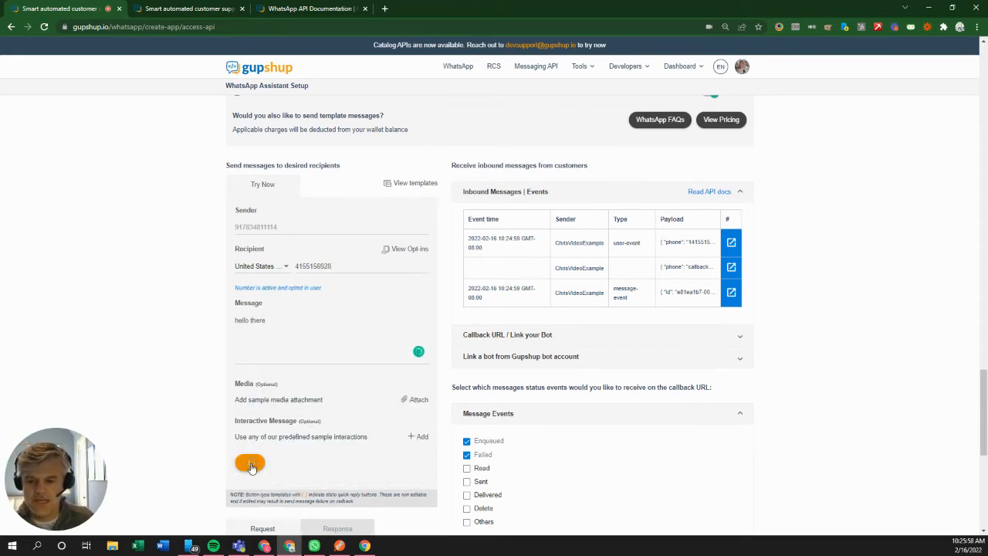
Step: Check that 'hello there' arrived in WhatsApp, reply 'hi there', and return to Gupshup
left_click(314, 546)
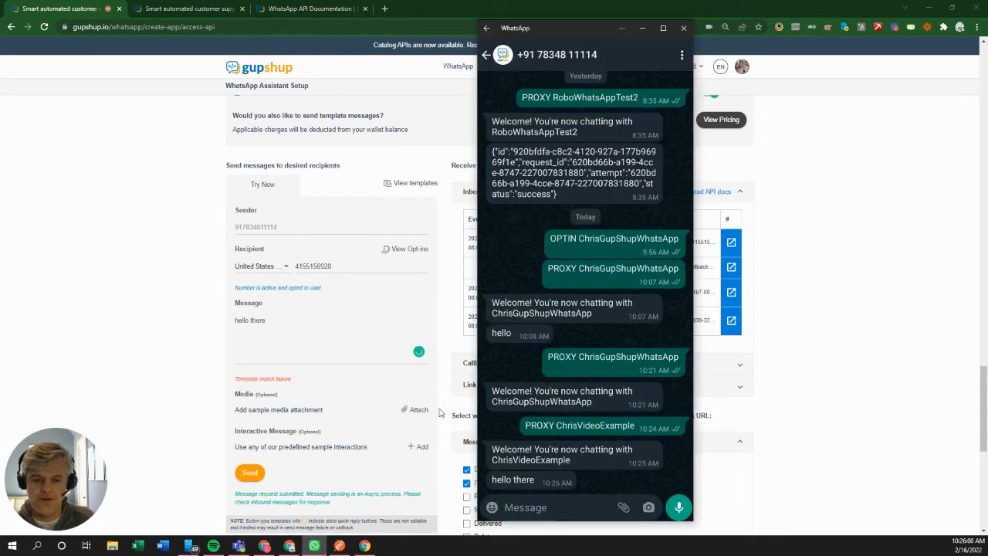
right_click(528, 507)
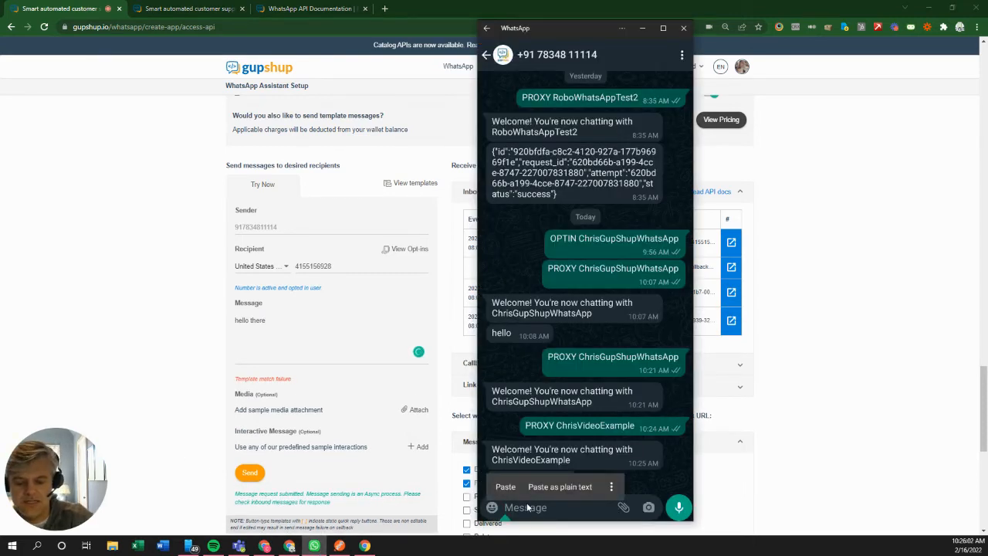
type("hi there")
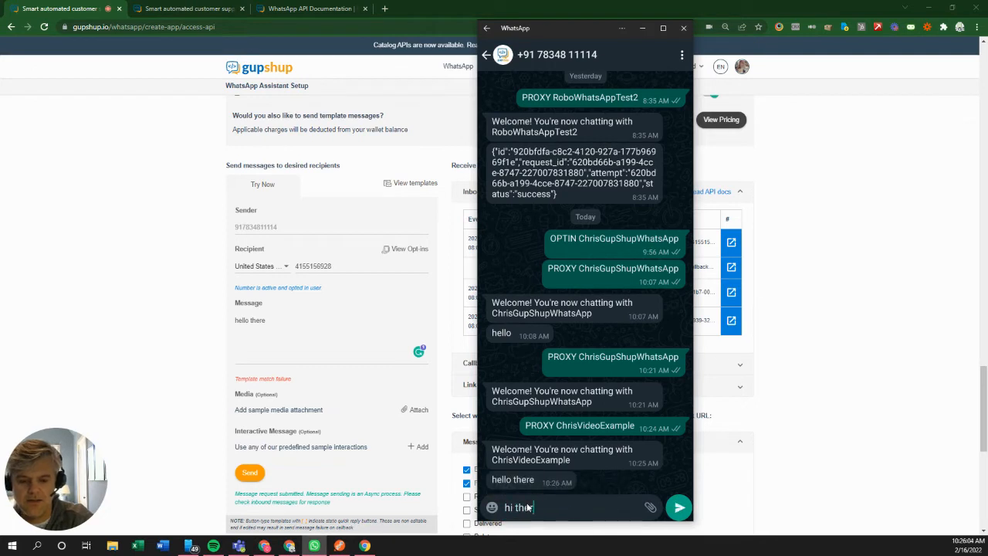
left_click(679, 507)
left_click(188, 305)
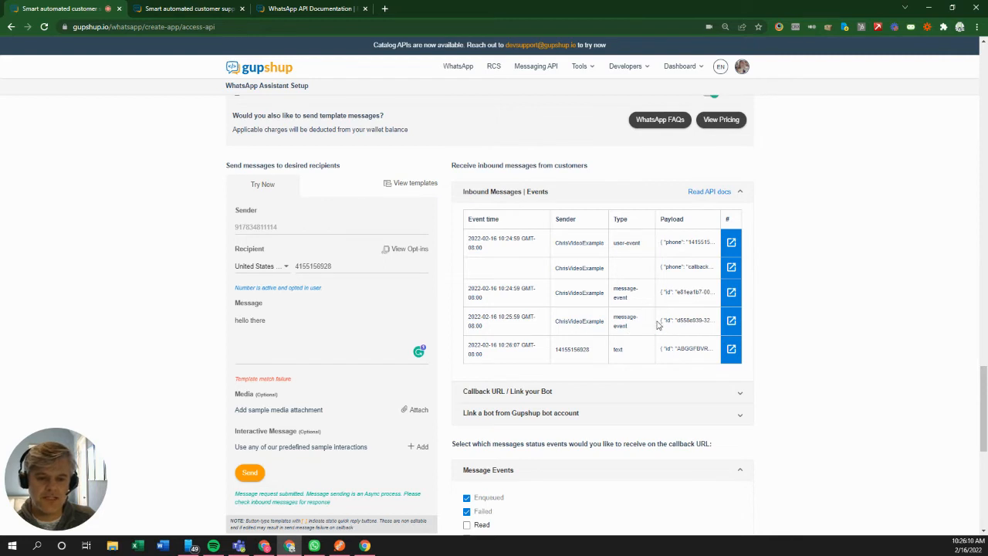
Step: Expand the Callback URL / Link your Bot panel showing its empty, switched-off URL
left_click(637, 392)
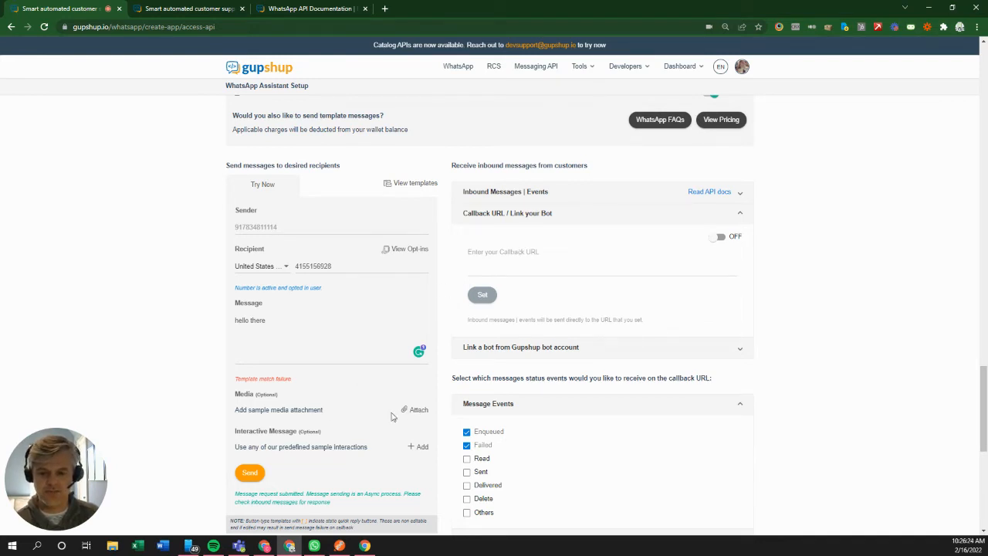
scroll(155, 397, "down", 1)
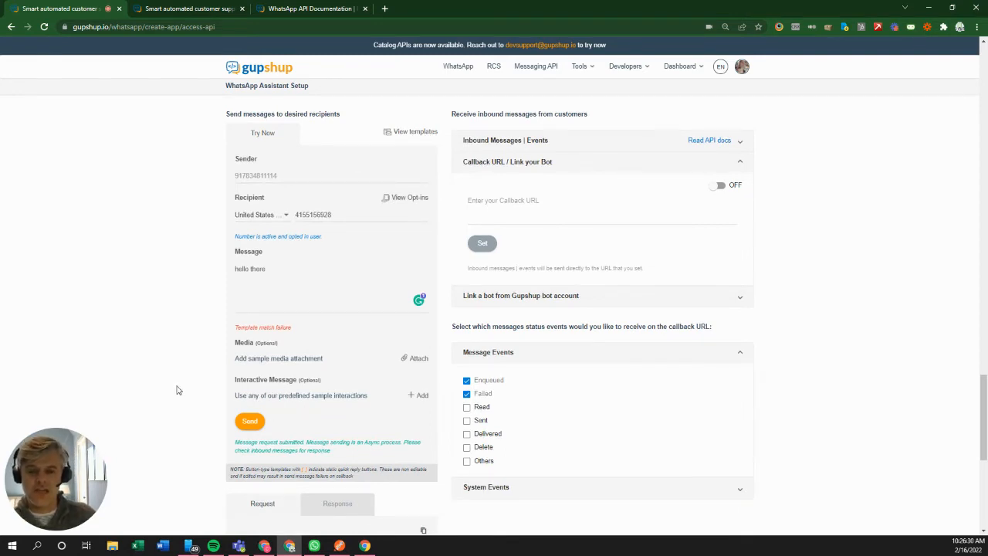
scroll(177, 389, "up", 1)
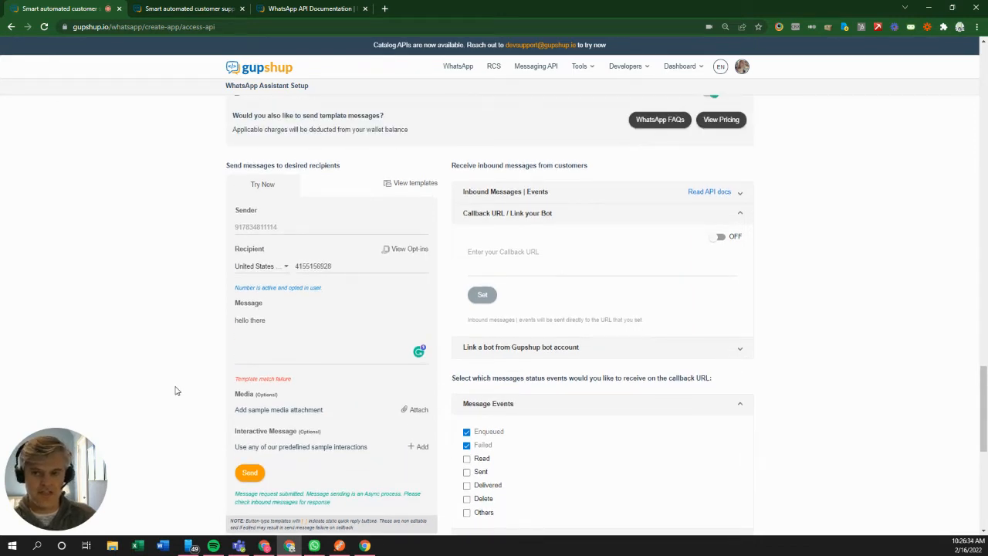
Step: Browse the WhatsApp API documentation topics, then bring up the Postman send-message request
left_click(309, 7)
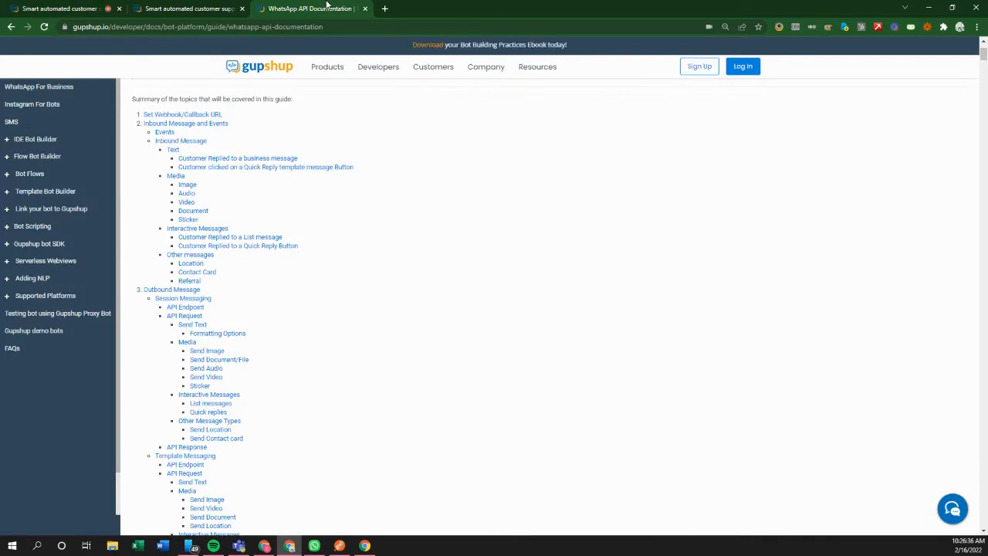
scroll(335, 395, "down", 2)
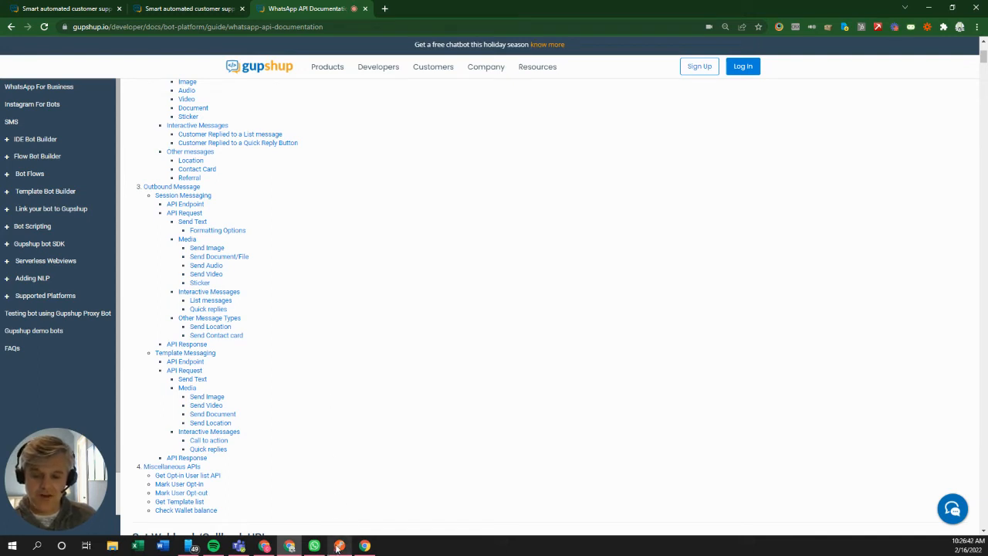
mouse_move(339, 546)
left_click(349, 516)
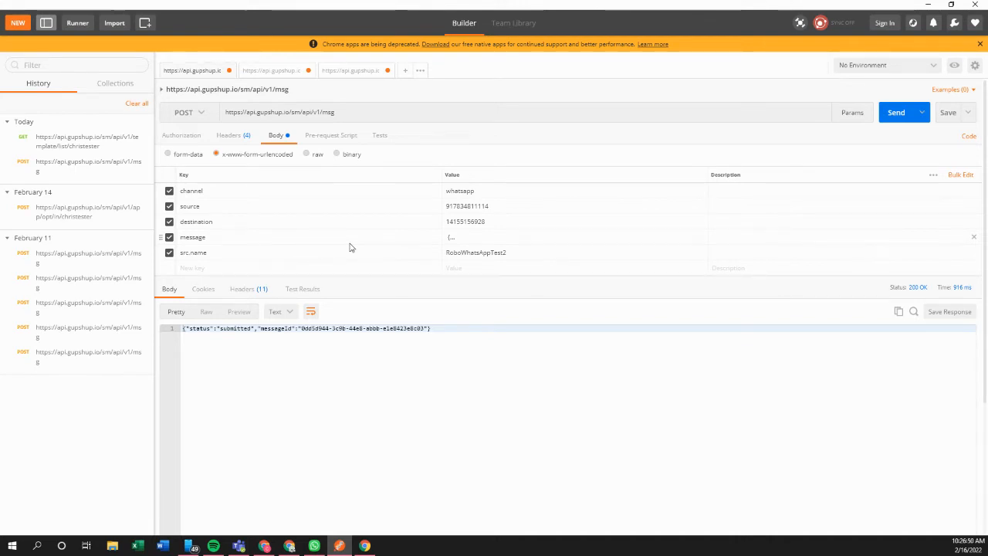
Step: Show the msg request's headers and select the old apikey value for replacement
left_click(222, 139)
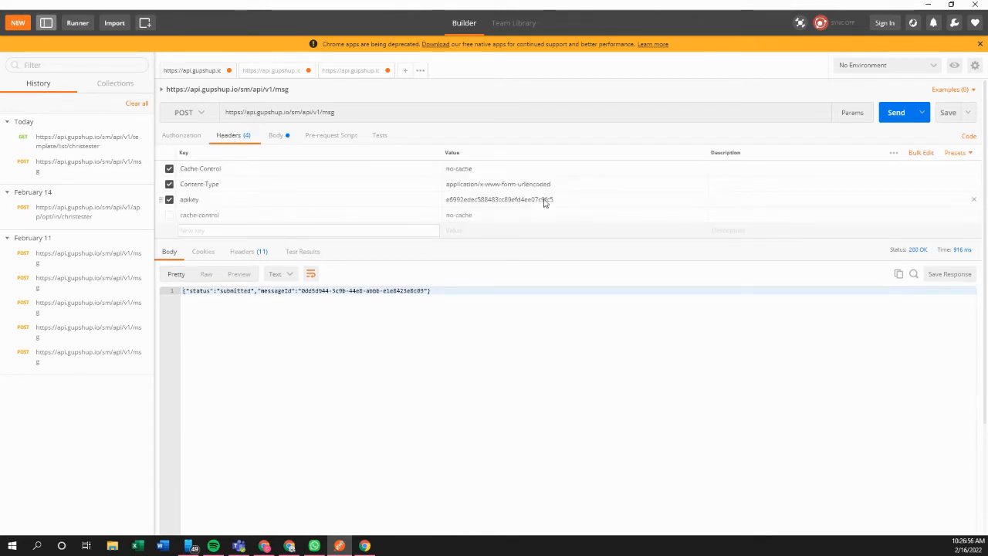
left_click_drag(564, 201, 445, 203)
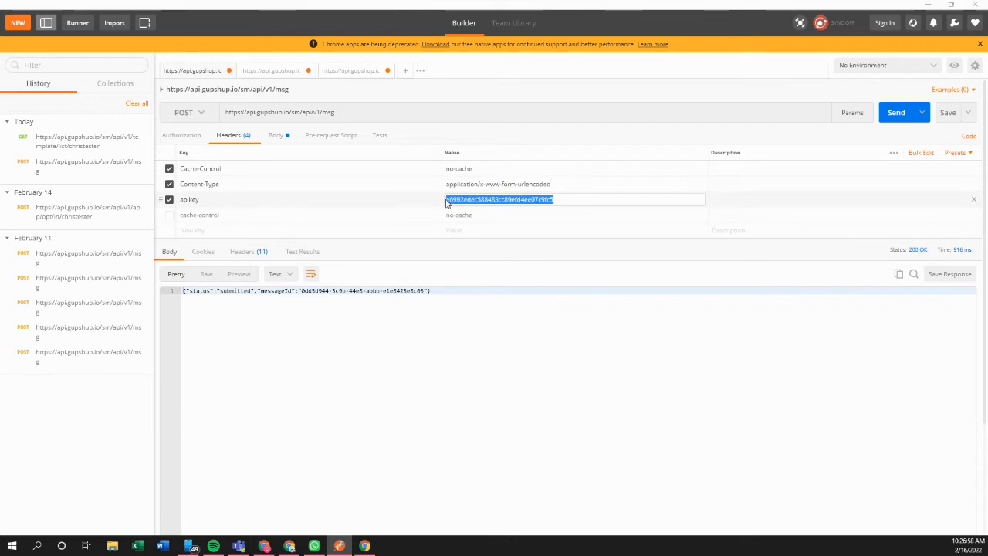
key("alt+Tab")
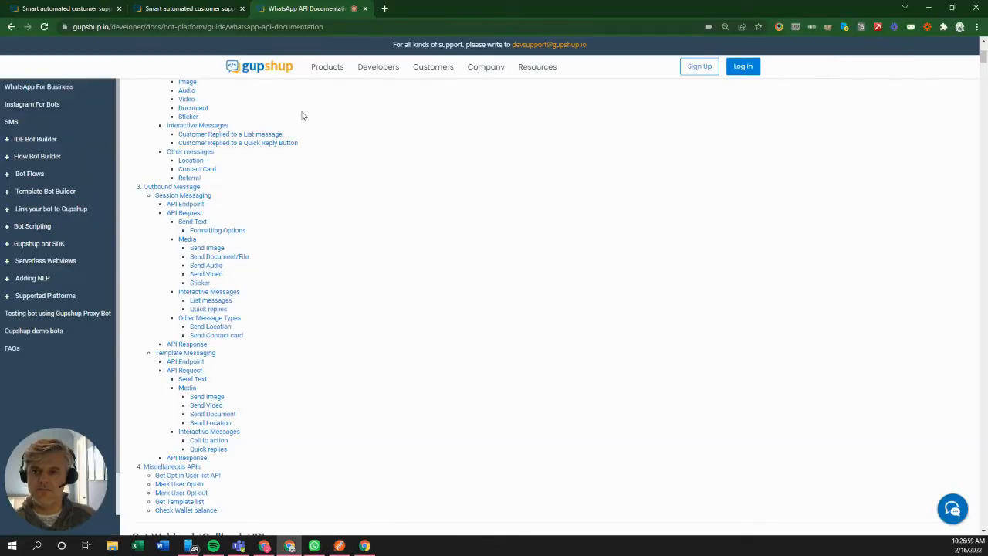
Step: Copy the apikey value from the sample curl request on Gupshup's setup page
left_click(185, 9)
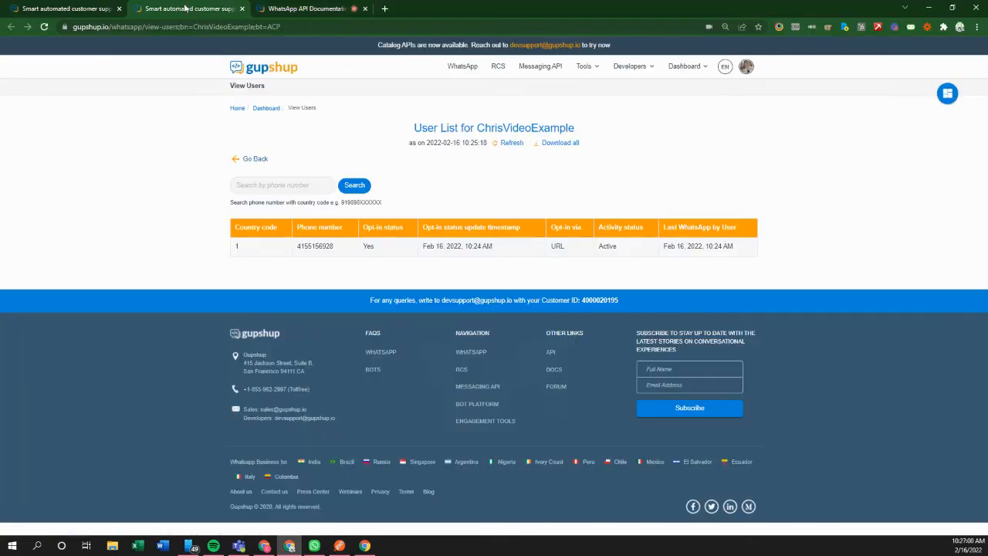
left_click(77, 8)
scroll(126, 196, "up", 3)
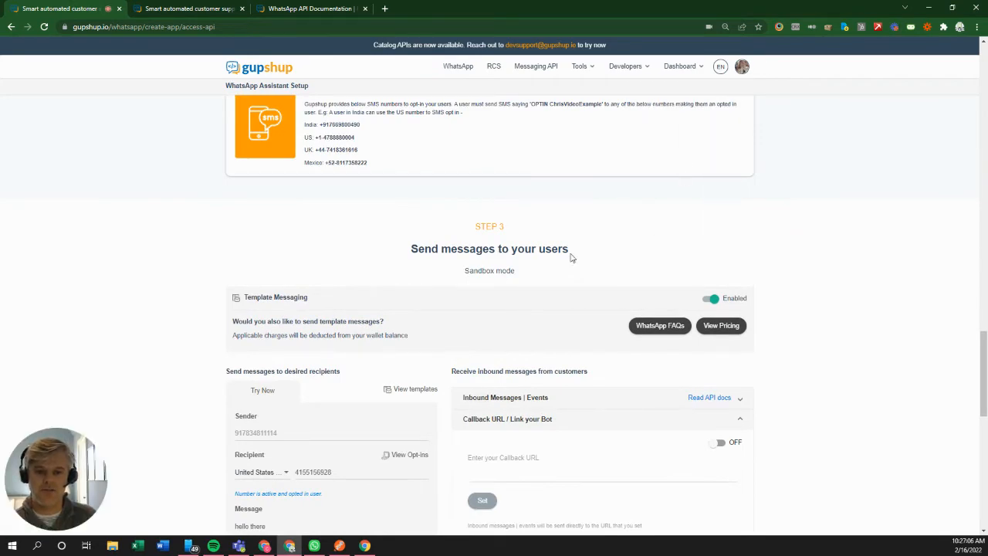
scroll(569, 257, "down", 4)
scroll(311, 309, "down", 2)
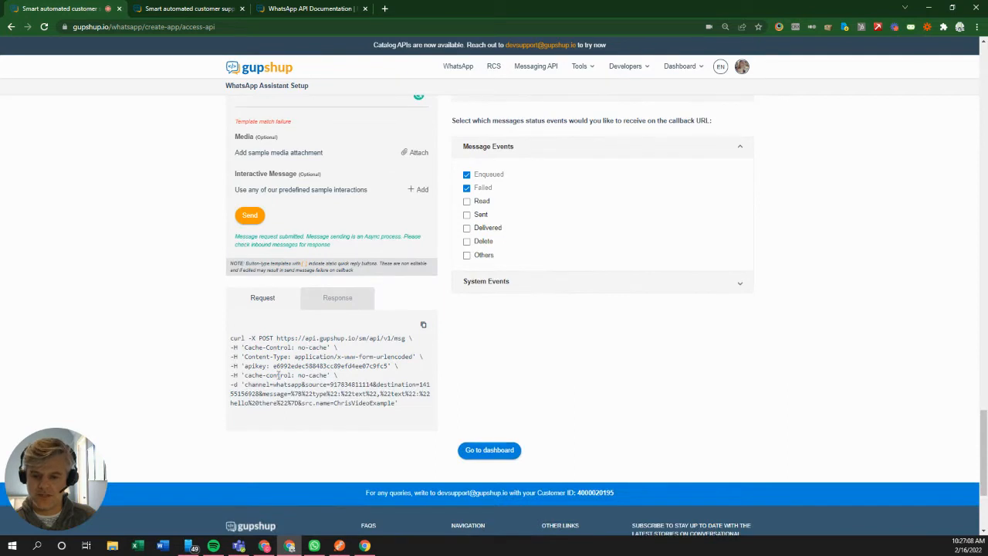
left_click_drag(273, 366, 388, 374)
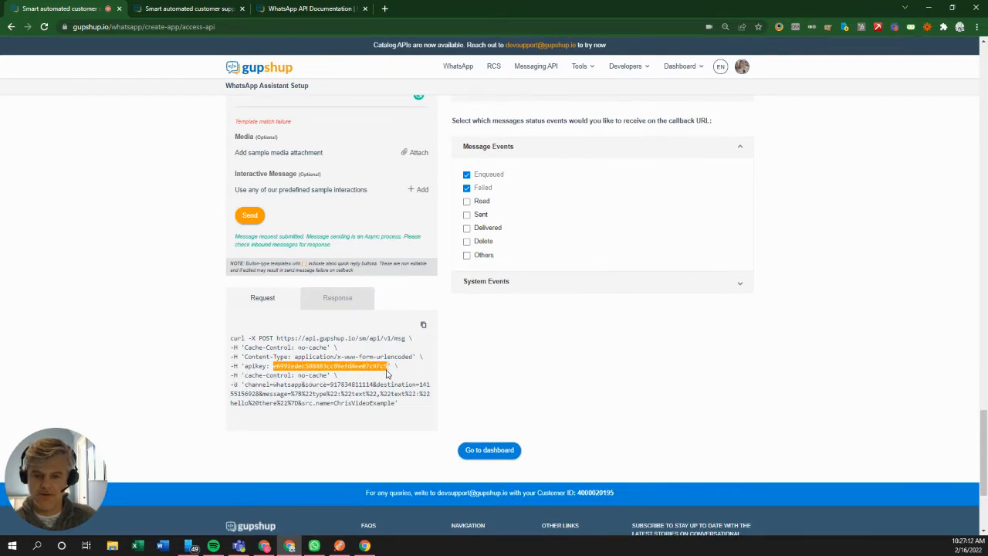
key("alt+Tab")
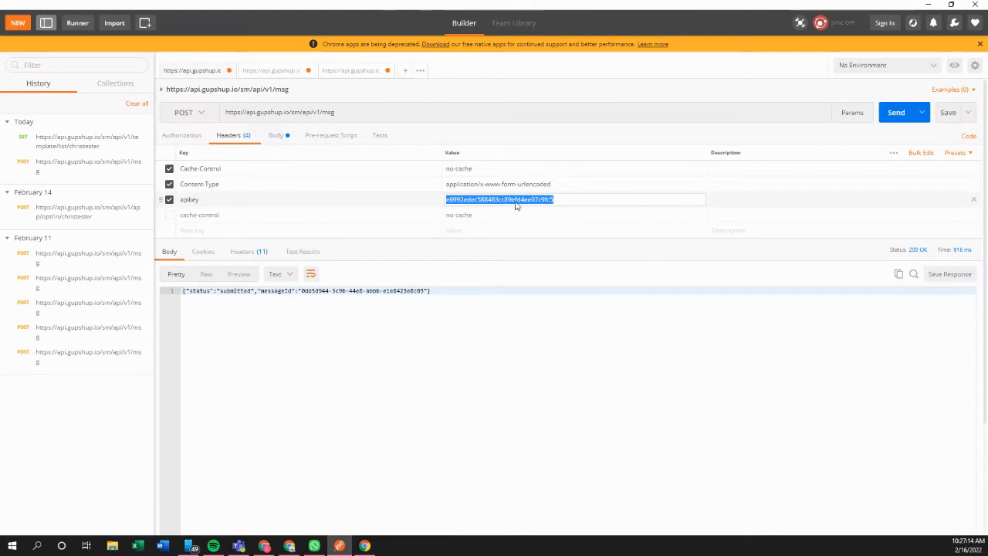
Step: Copy the app name from Gupshup's curl request into the body's src.name value
left_click(275, 136)
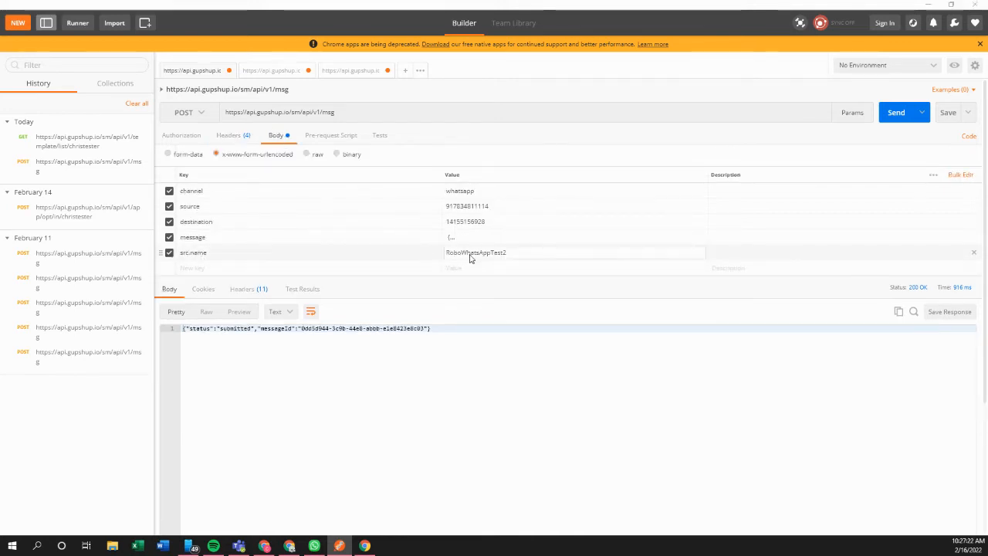
key("alt+Tab")
scroll(154, 250, "up", 3)
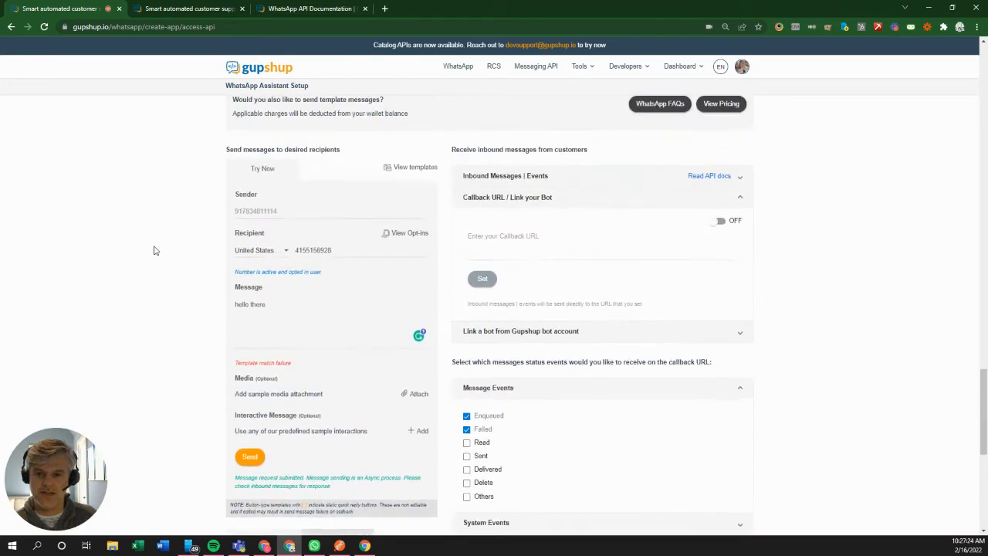
scroll(154, 250, "up", 1)
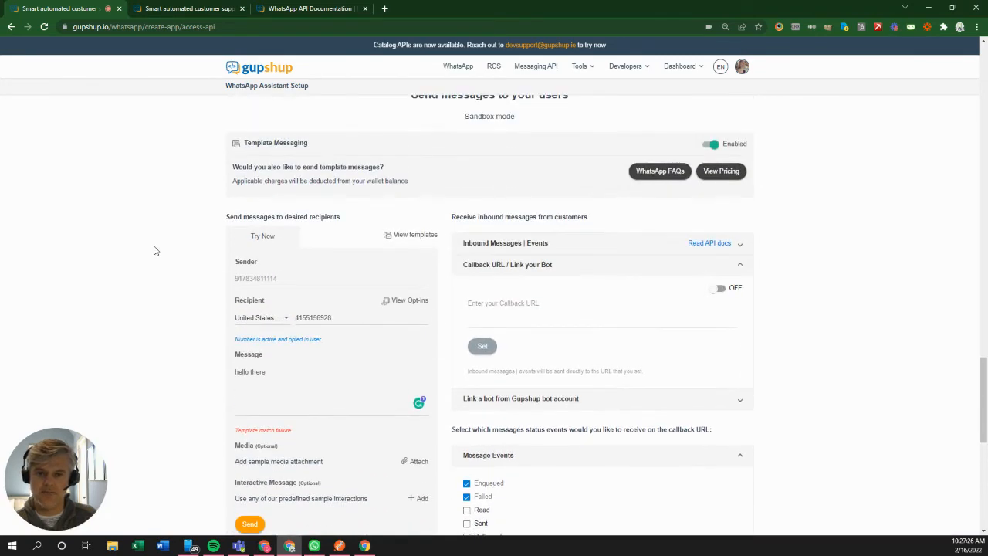
scroll(154, 250, "up", 1)
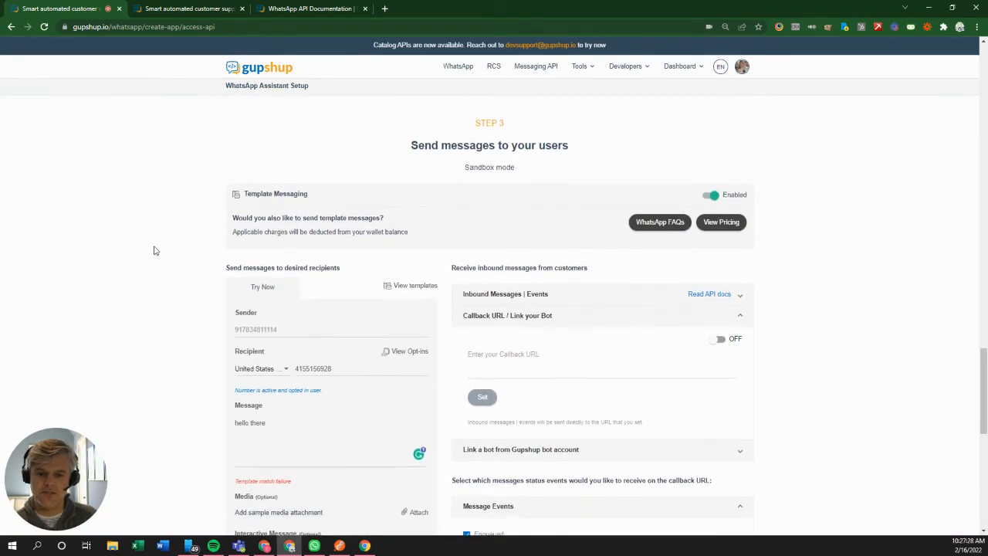
scroll(154, 250, "down", 5)
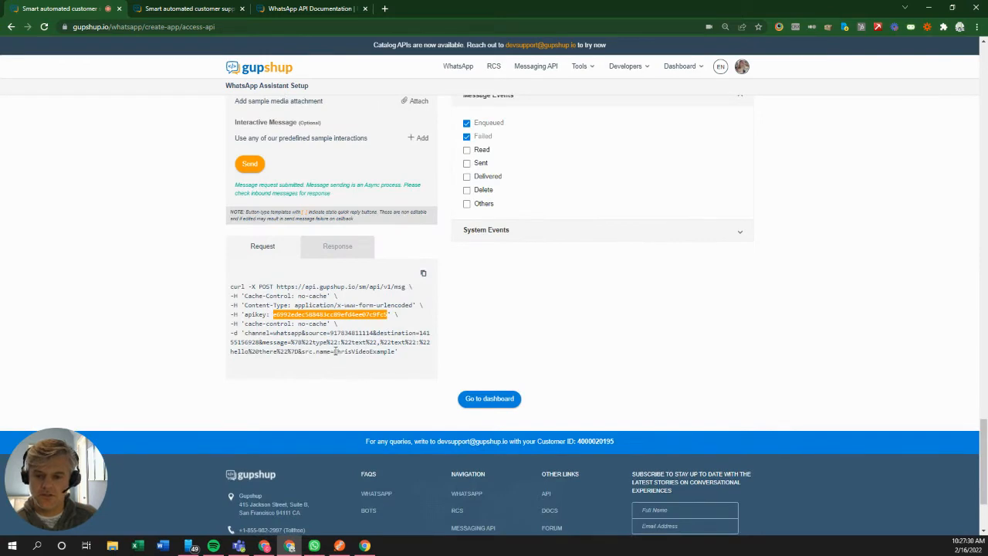
left_click_drag(333, 352, 393, 355)
key("ctrl+c")
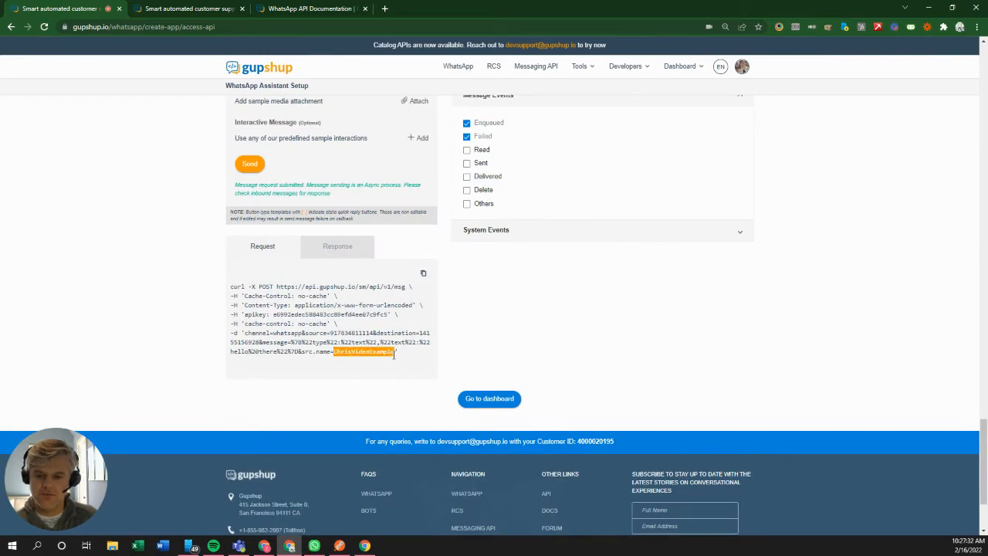
key("alt+Tab")
key("ctrl+a")
key("ctrl+v")
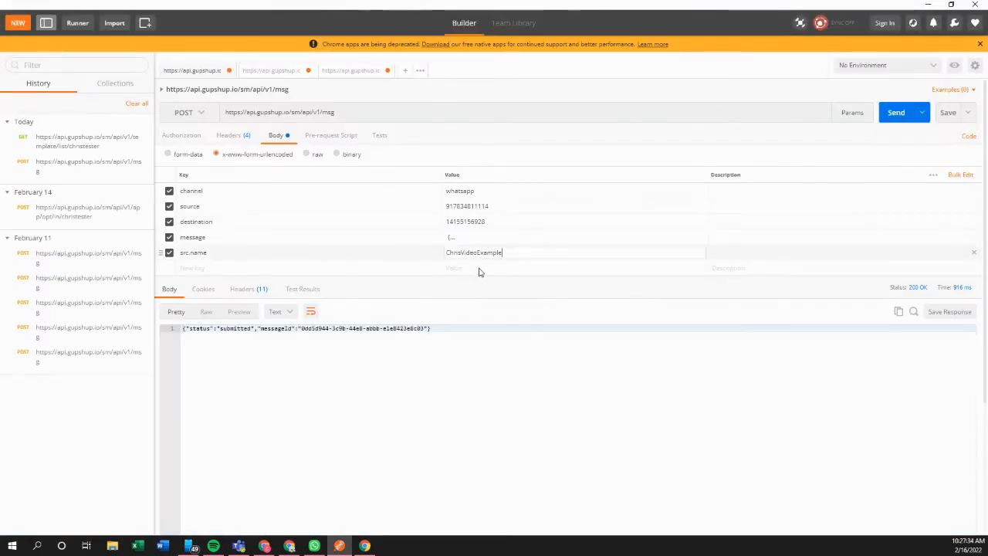
Step: Check the source and destination phone numbers in the request body against WhatsApp
left_click(507, 209)
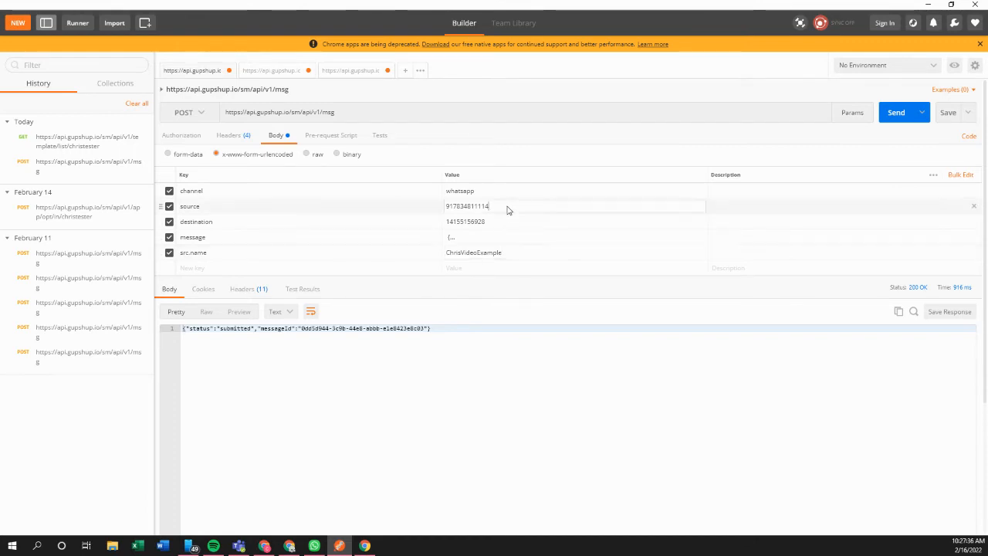
key("alt+Tab")
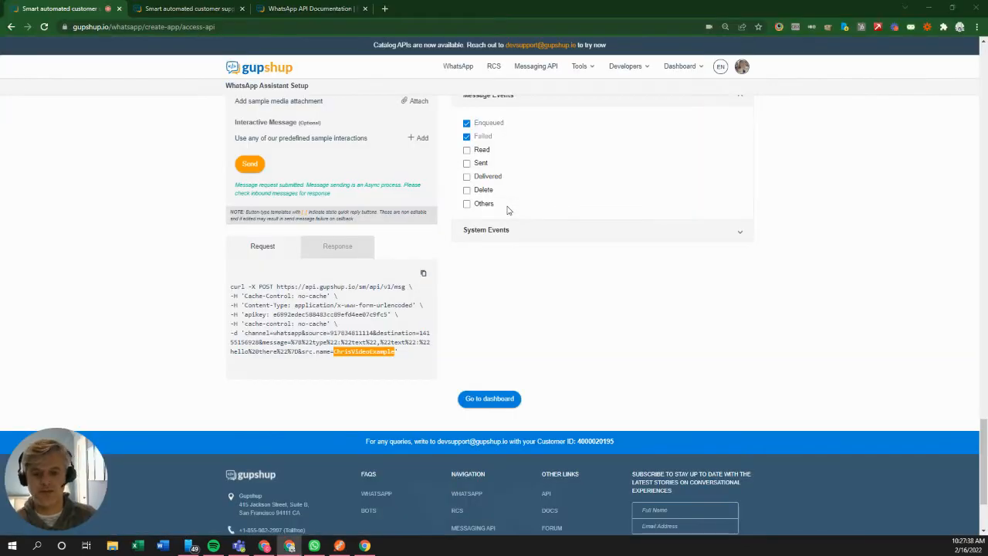
key("alt+Tab")
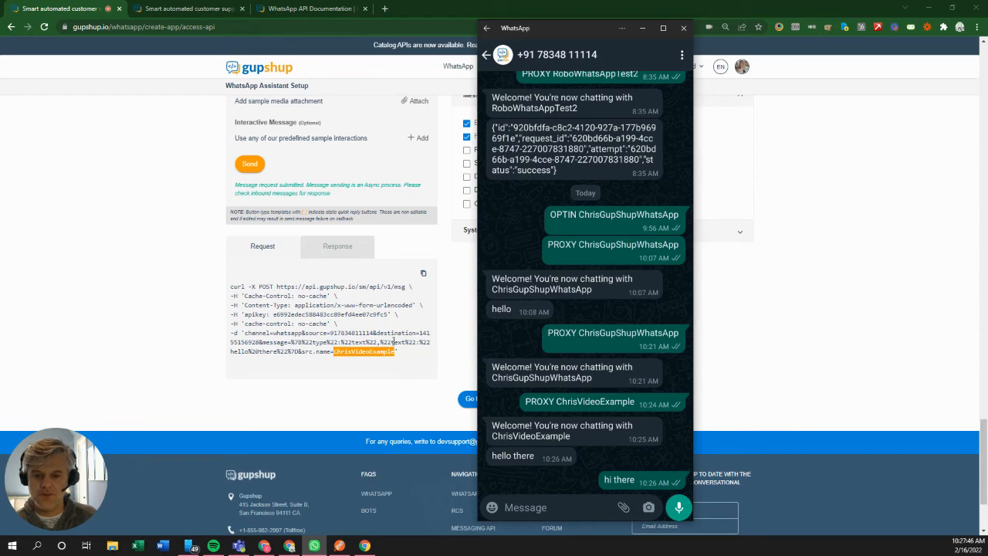
key("alt+Tab")
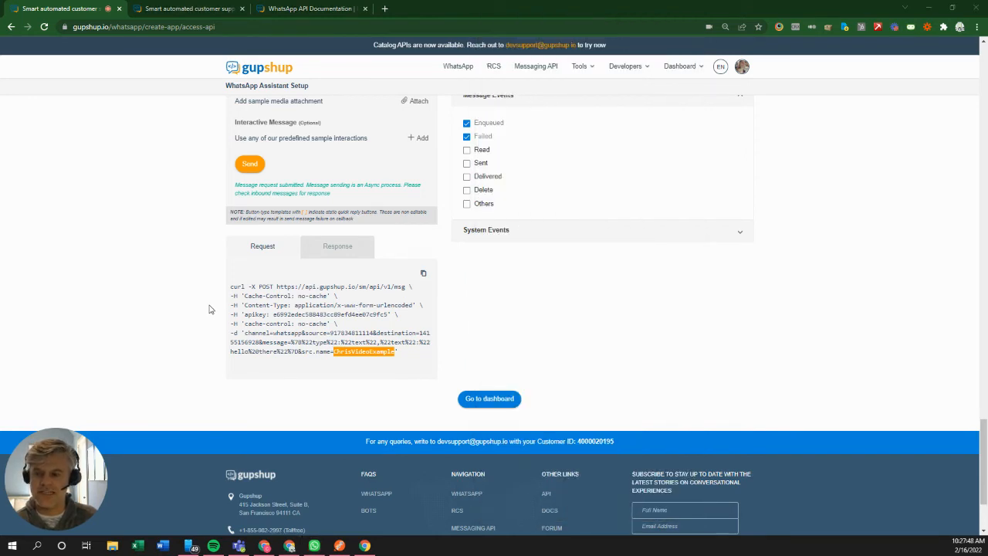
key("alt+Tab")
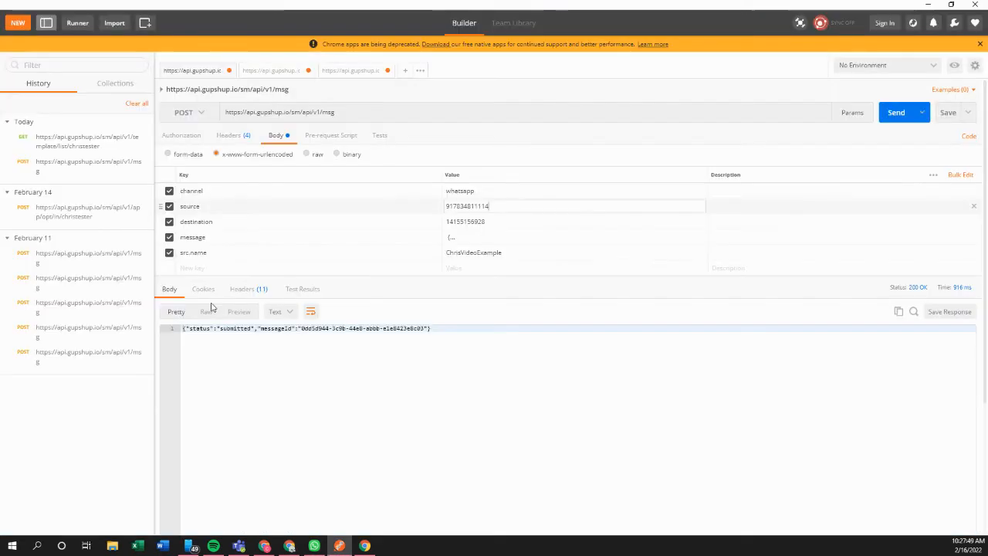
left_click(490, 225)
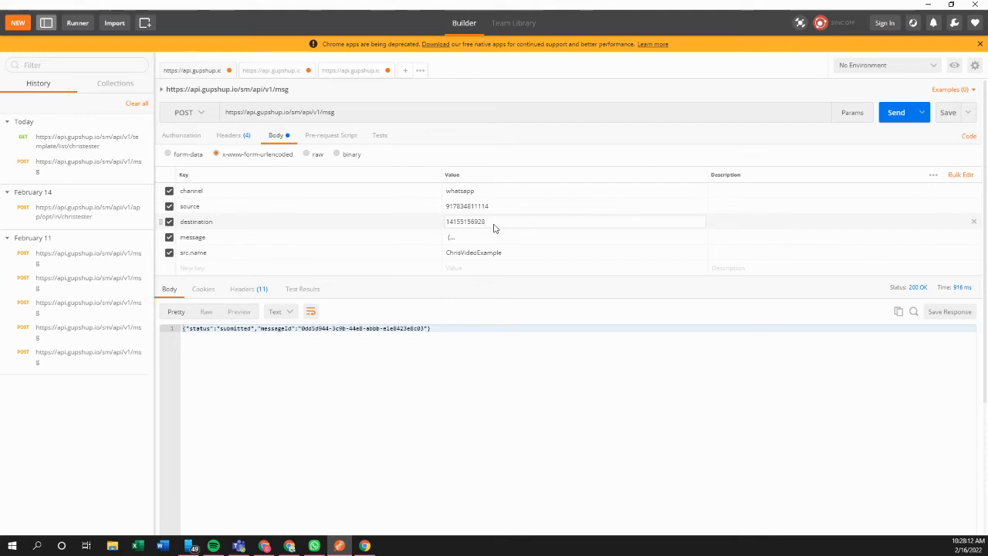
Step: Widen the Value column and change the message greeting to 'Hi there Chris'
left_click(503, 242)
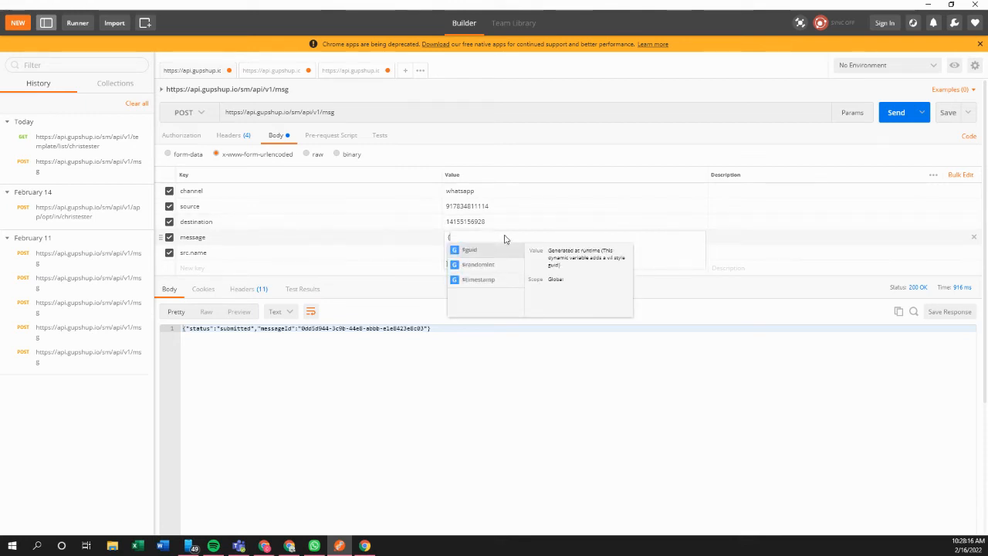
left_click(425, 296)
left_click(502, 242)
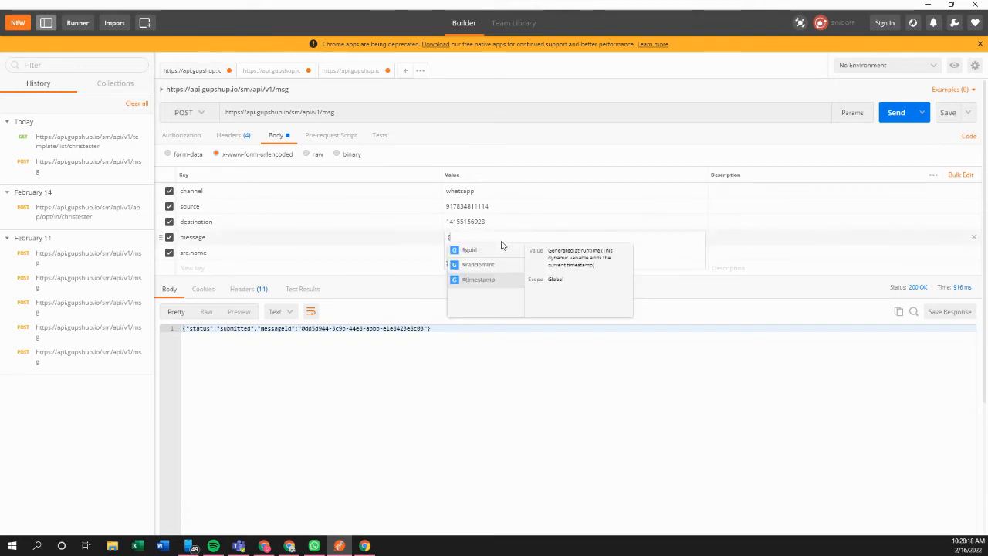
left_click(430, 260)
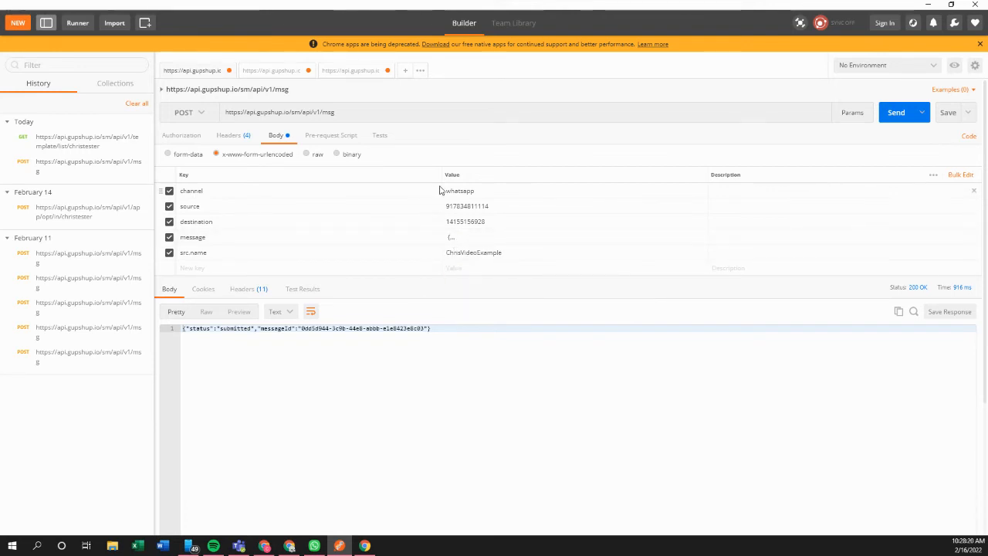
left_click_drag(441, 174, 347, 173)
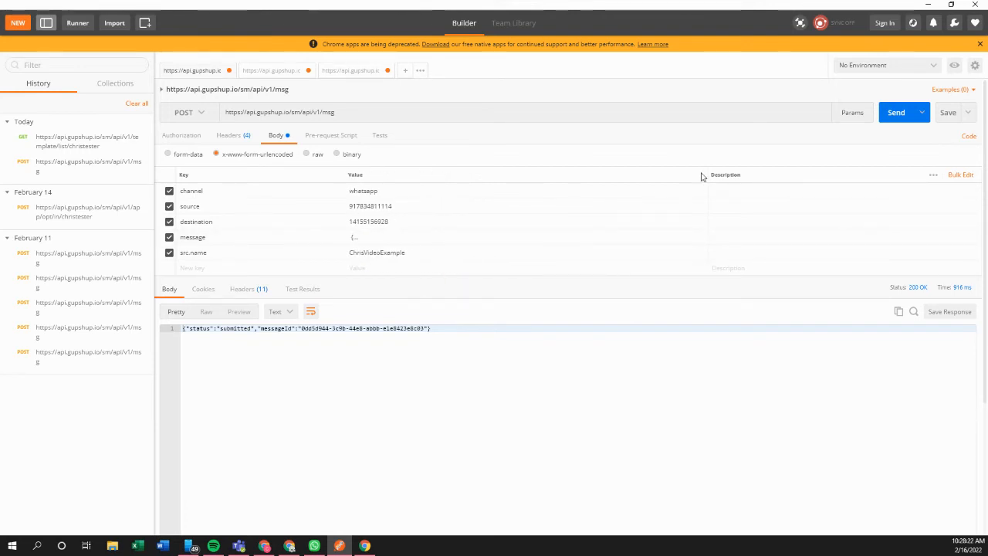
left_click_drag(703, 175, 757, 174)
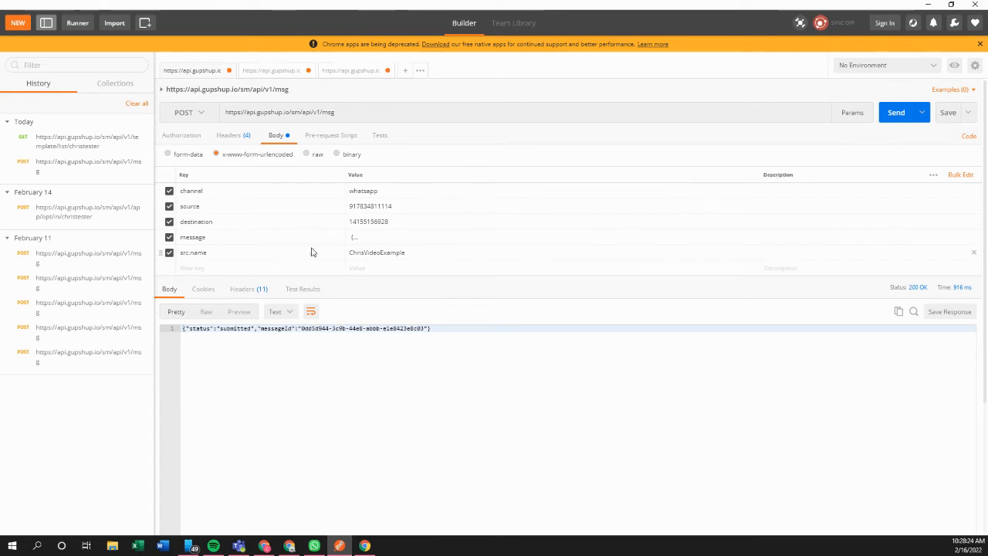
left_click(382, 240)
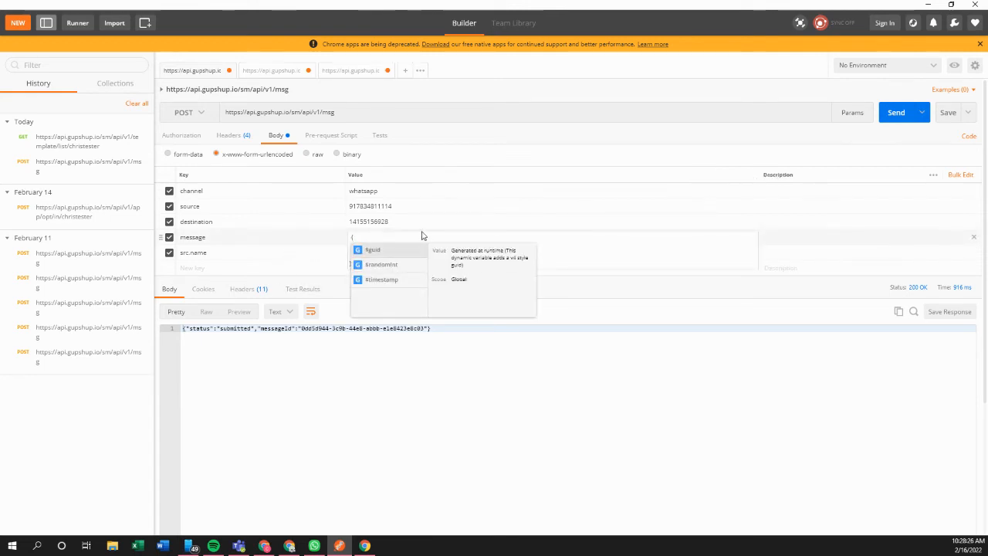
type("{   \"type\": \"text\",   \"text\": \"Hi John, how are you?\" }")
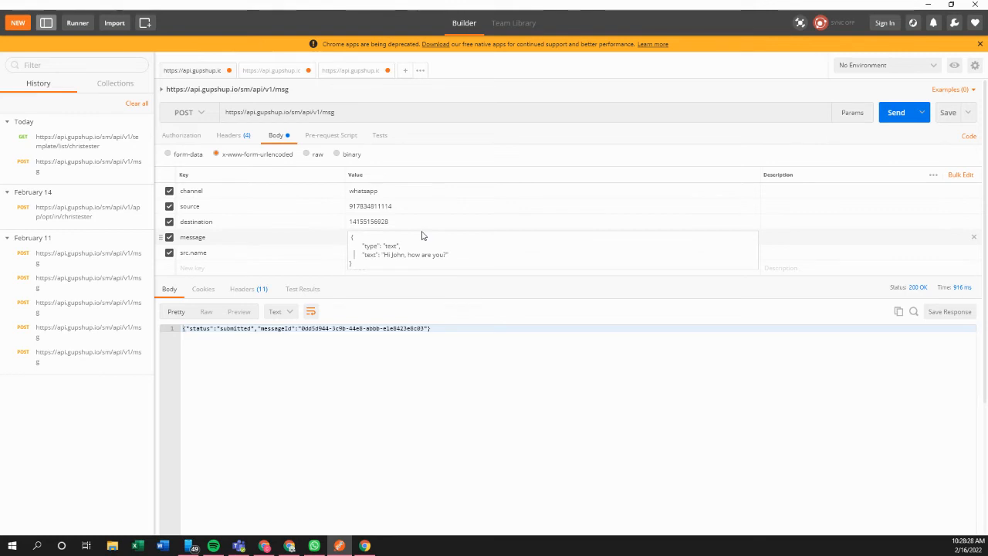
key("Right")
key("Right")
key("Right")
key("Right")
key("Right")
key("Right")
key("Right")
key("Right")
key("Right")
key("Right")
key("Right")
key("Right")
key("Right")
key("shift+Left")
key("shift+Left")
key("shift+Left")
key("shift+Left")
key("shift+Left")
key("shift+Left")
key("shift+Left")
key("shift+Left")
key("shift+Left")
key("shift+Left")
key("shift+Left")
key("shift+Left")
key("shift+Left")
key("shift+Left")
key("shift+Left")
key("shift+Left")
type("ther")
type("e Chris")
Step: Send the text message, confirm it arrives in WhatsApp, then show Gupshup's user list
left_click(889, 115)
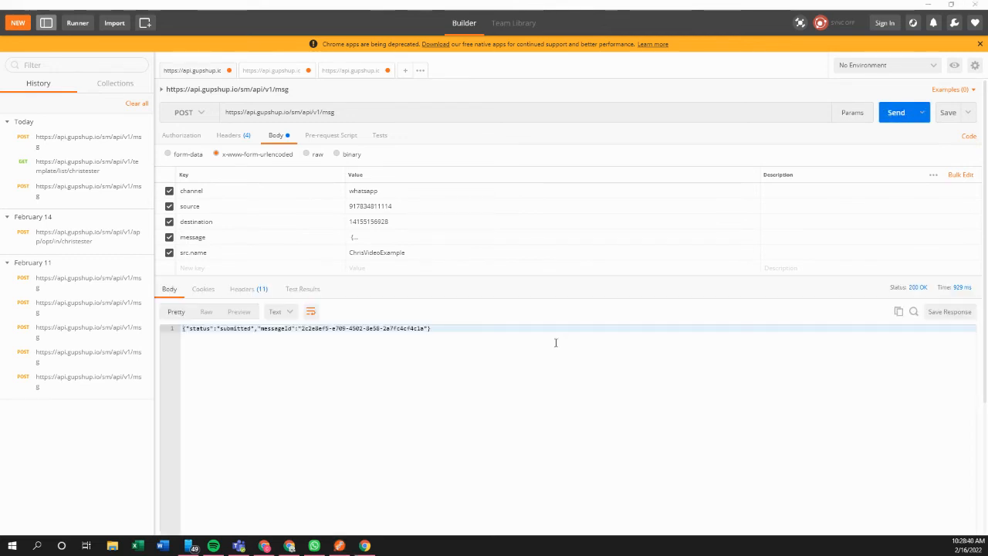
key("alt+Tab")
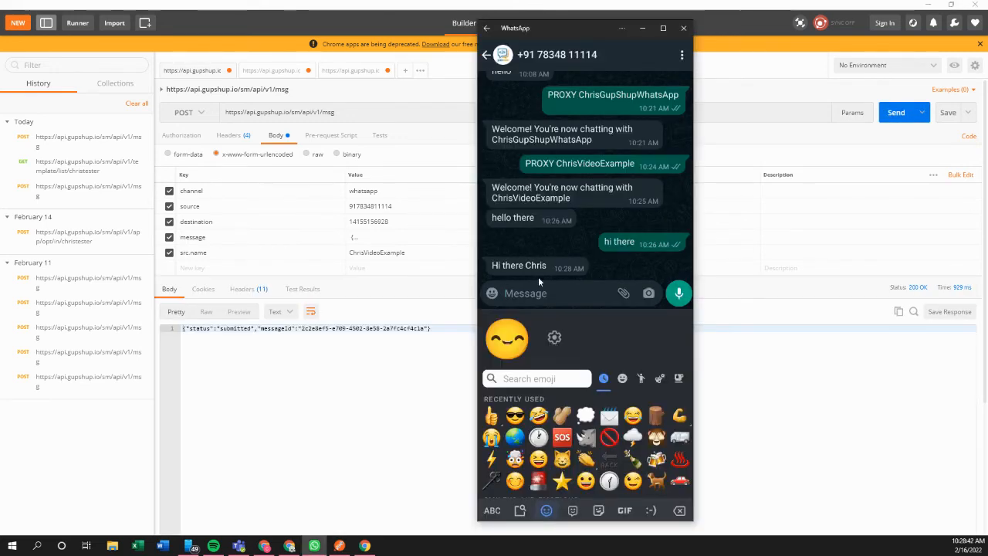
left_click(454, 289)
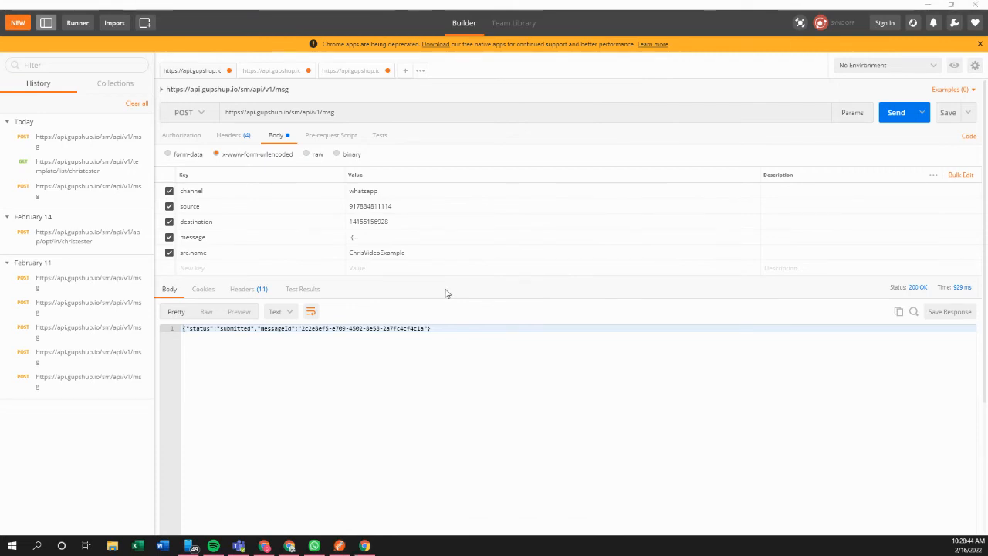
key("alt+Tab")
left_click(194, 8)
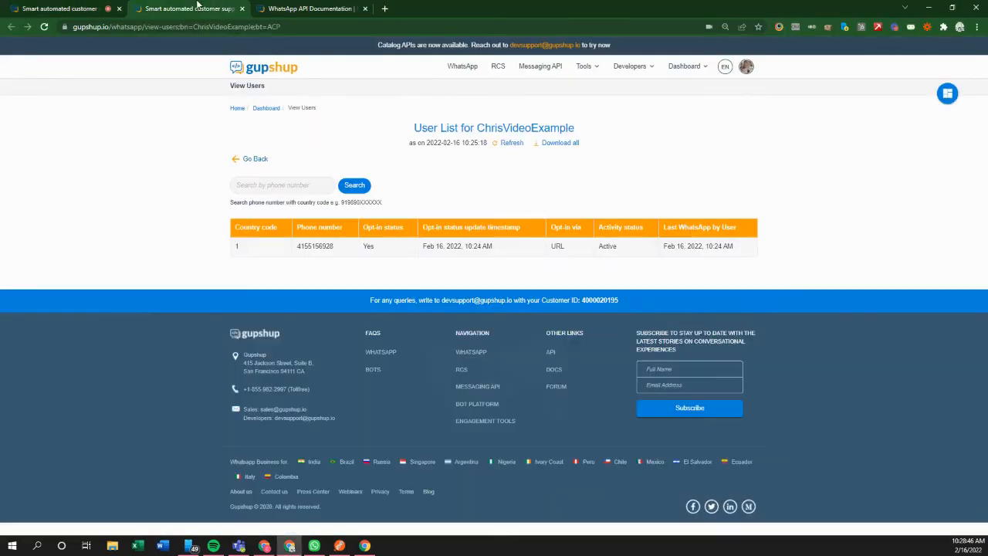
Step: Copy the Send Image example's type-through-caption fields from the WhatsApp API documentation
left_click(273, 11)
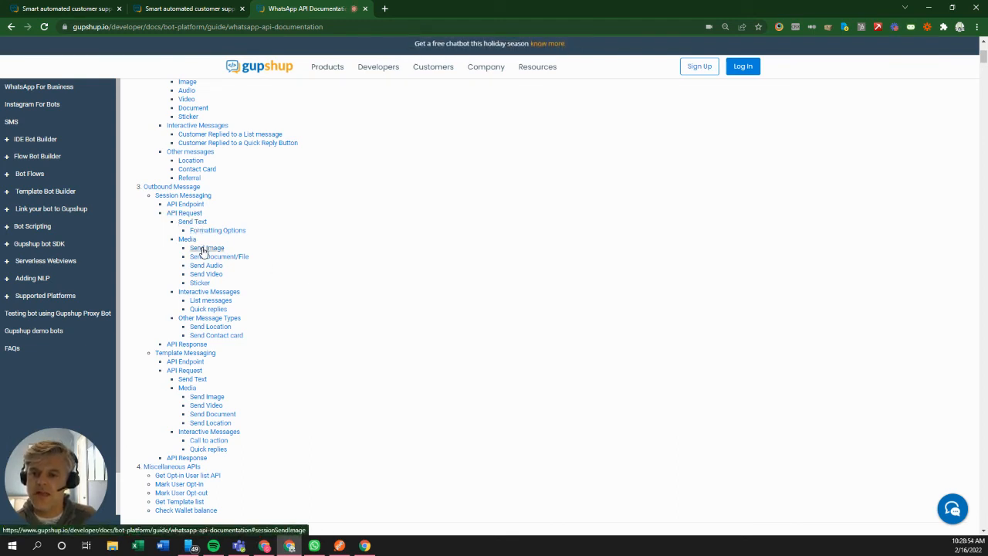
left_click(203, 251)
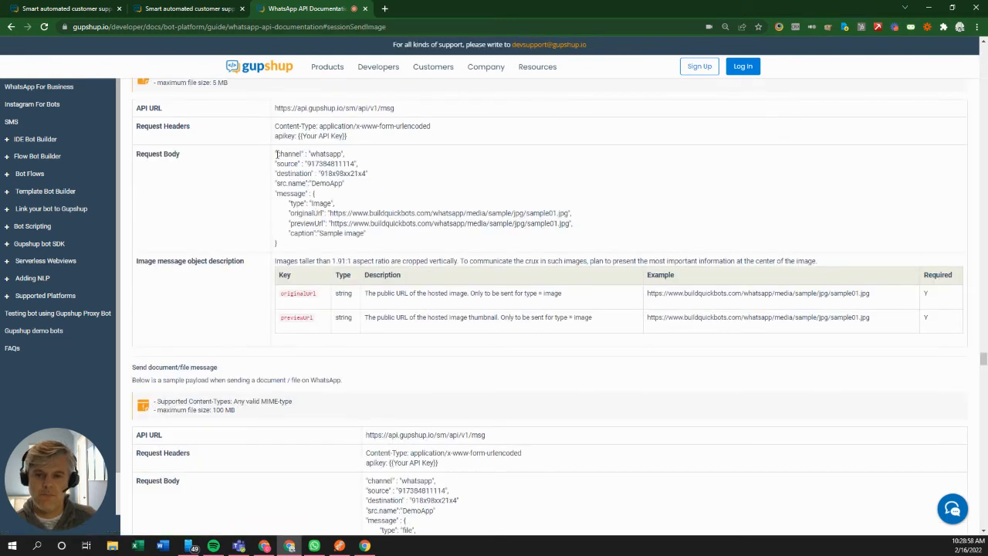
left_click_drag(277, 155, 359, 184)
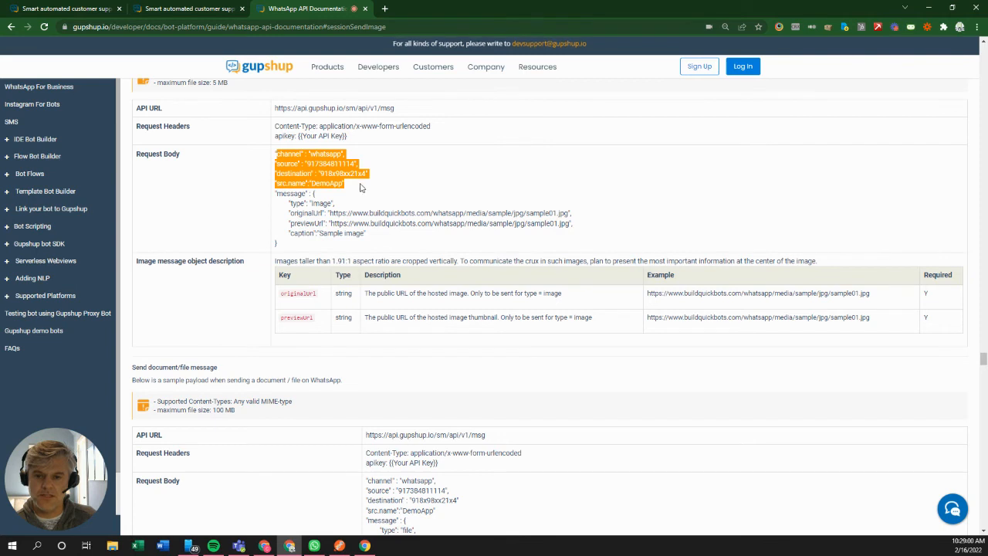
left_click(336, 209)
left_click_drag(287, 203, 374, 235)
key("ctrl+c")
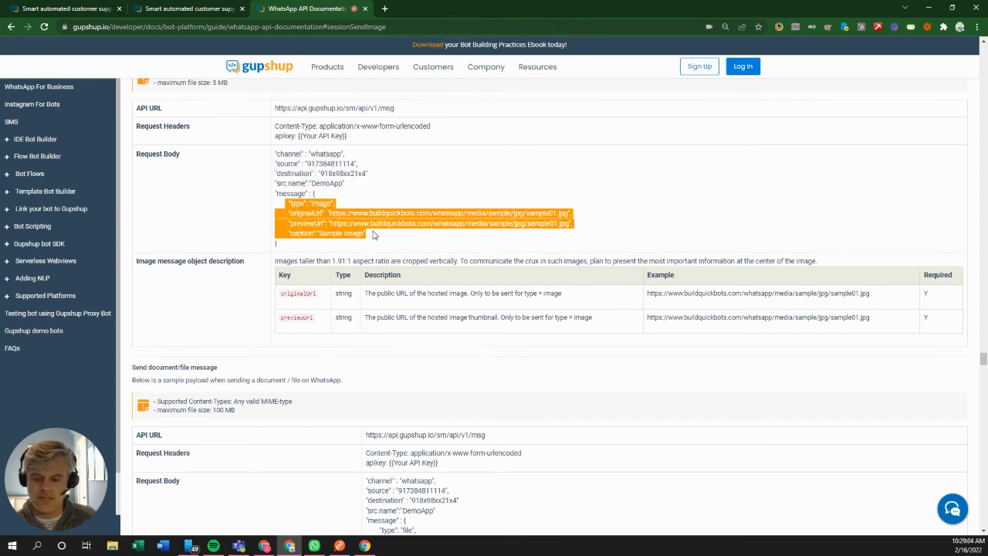
key("alt+Tab")
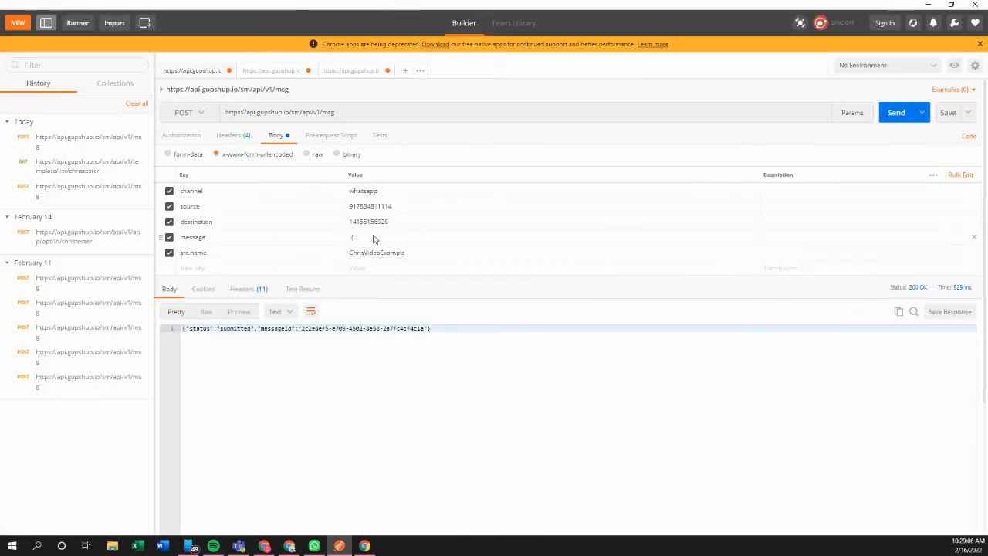
Step: Replace the text message lines in the message JSON with the pasted image fields
left_click(568, 239)
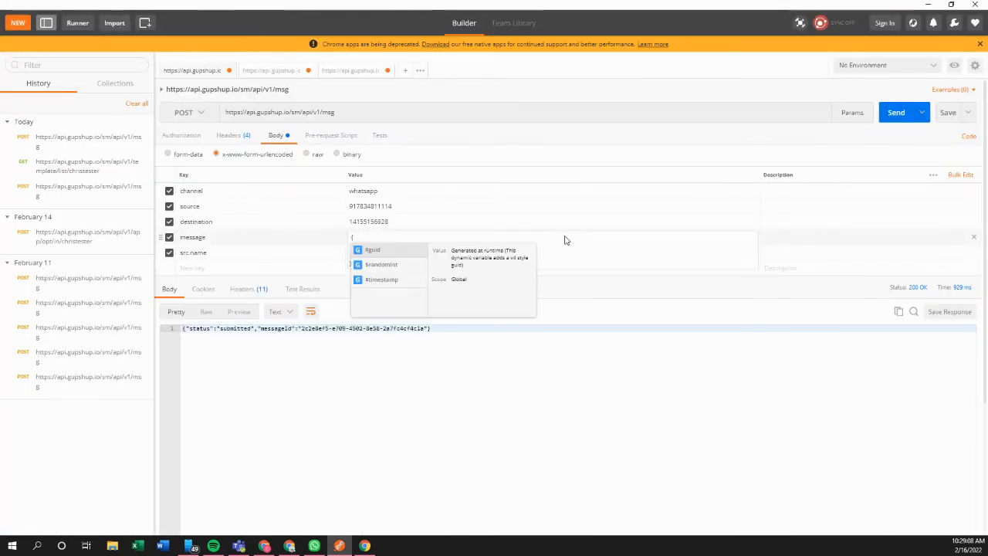
key("Down")
key("Up")
key("Escape")
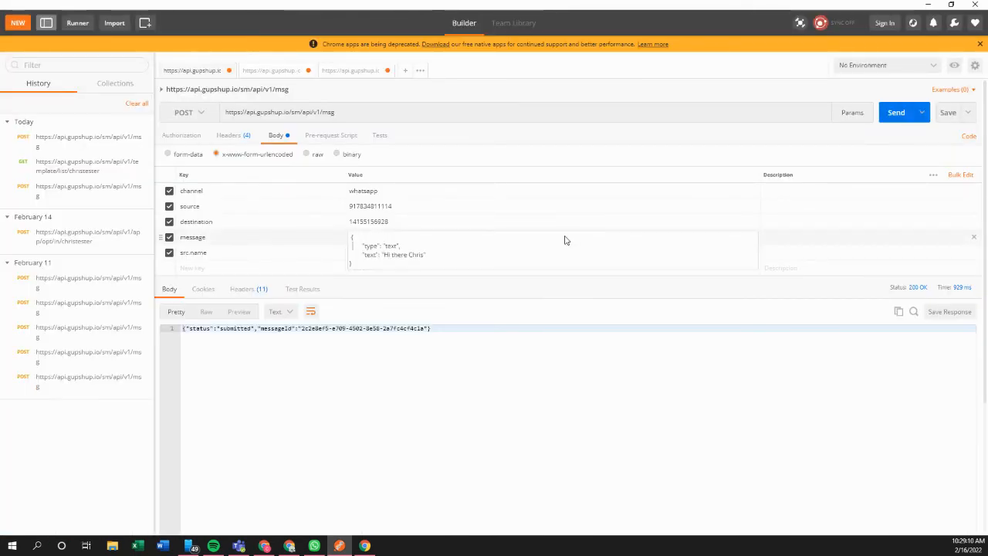
key("shift+Down")
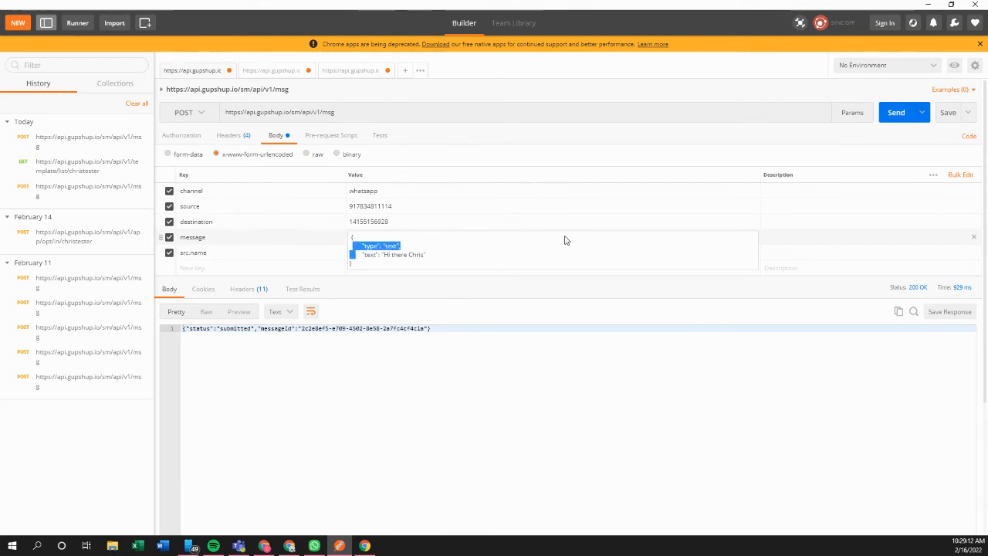
key("shift+Right")
key("shift+Right")
key("shift+Right")
key("shift+Right")
key("shift+Right")
key("shift+Right")
key("shift+Right")
key("shift+Right")
key("shift+Right")
key("shift+Right")
key("shift+Right")
key("shift+Right")
key("shift+Right")
key("shift+Right")
key("shift+Right")
key("shift+Right")
key("shift+Right")
key("shift+Right")
key("shift+Right")
key("shift+Right")
key("ctrl+v")
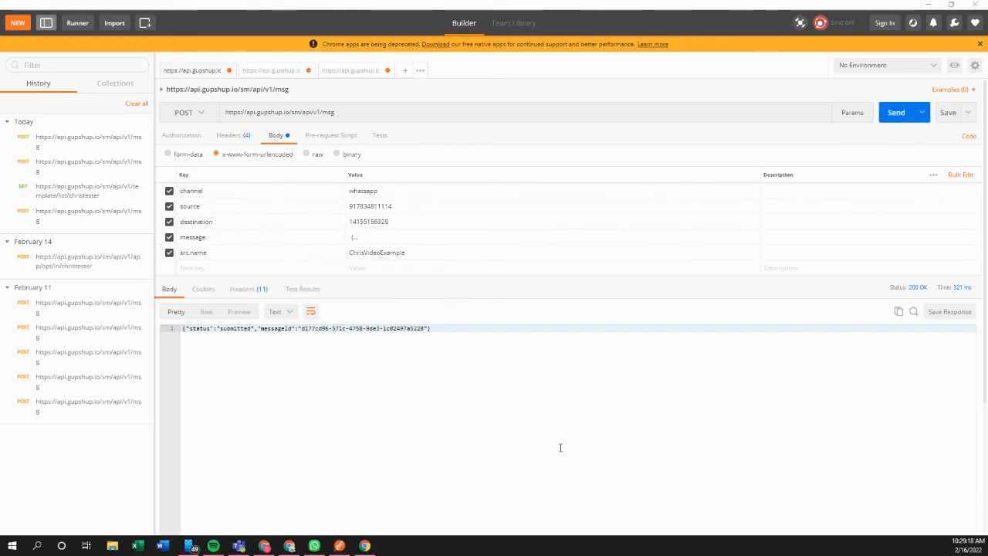
Step: Confirm the 'Sample image' message in WhatsApp, then return to Gupshup's user list
key("alt+Tab")
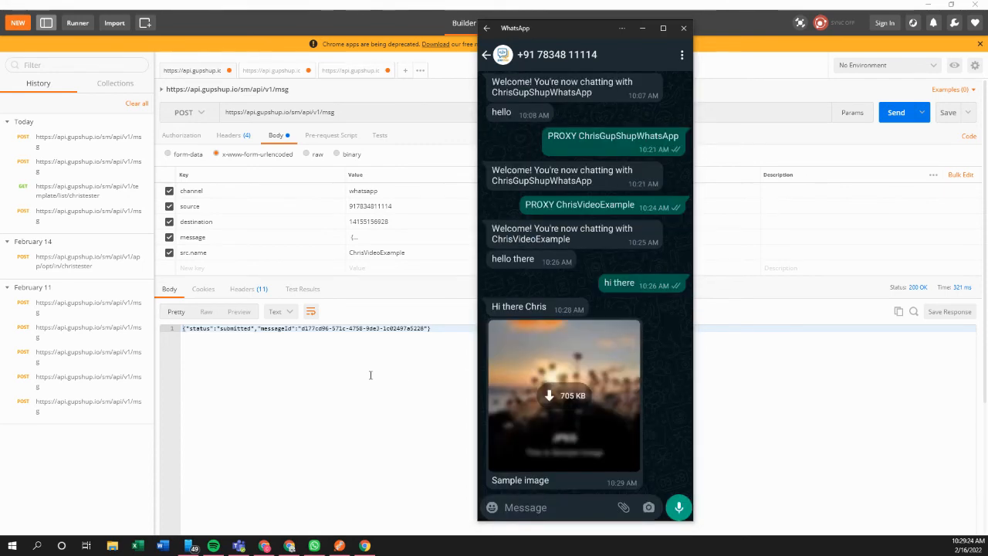
key("alt+Tab")
left_click(190, 9)
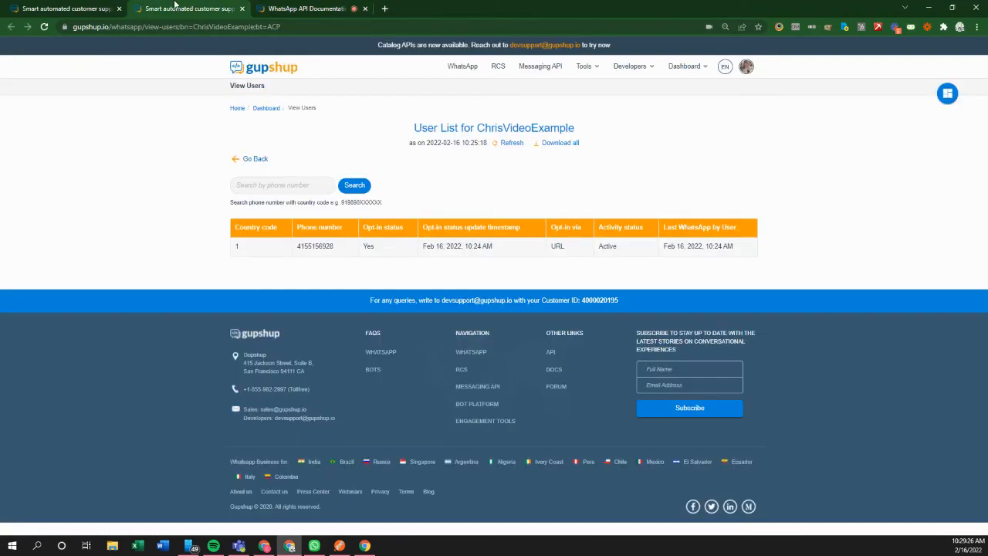
Step: Open Dashboard > WhatsApp and start taking ChrisVideoExample live
left_click(83, 8)
scroll(139, 229, "up", 3)
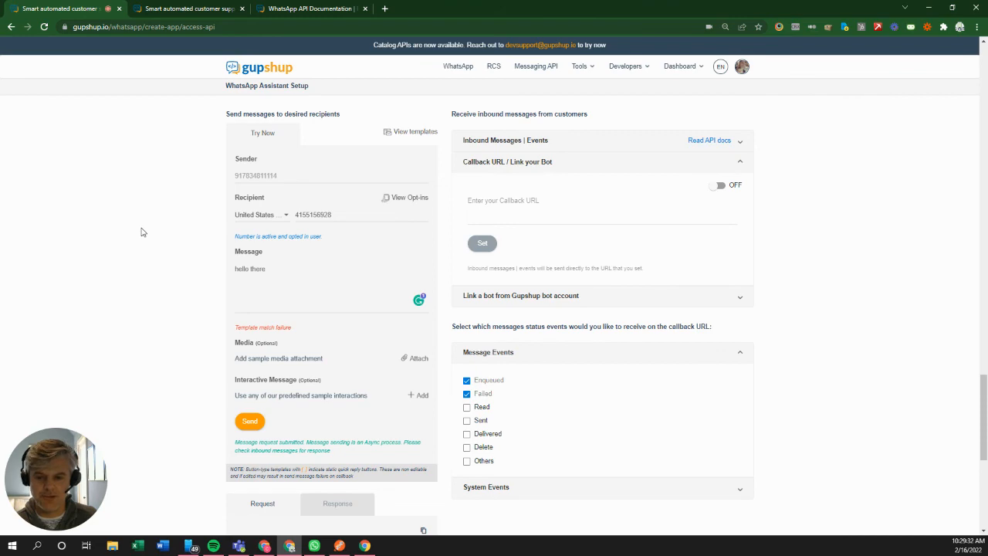
scroll(142, 232, "up", 15)
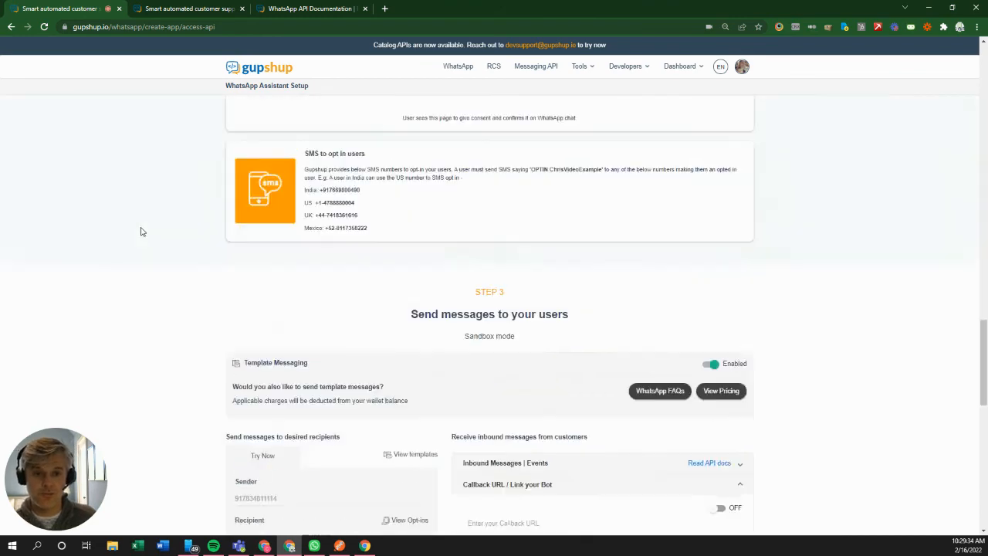
mouse_move(701, 73)
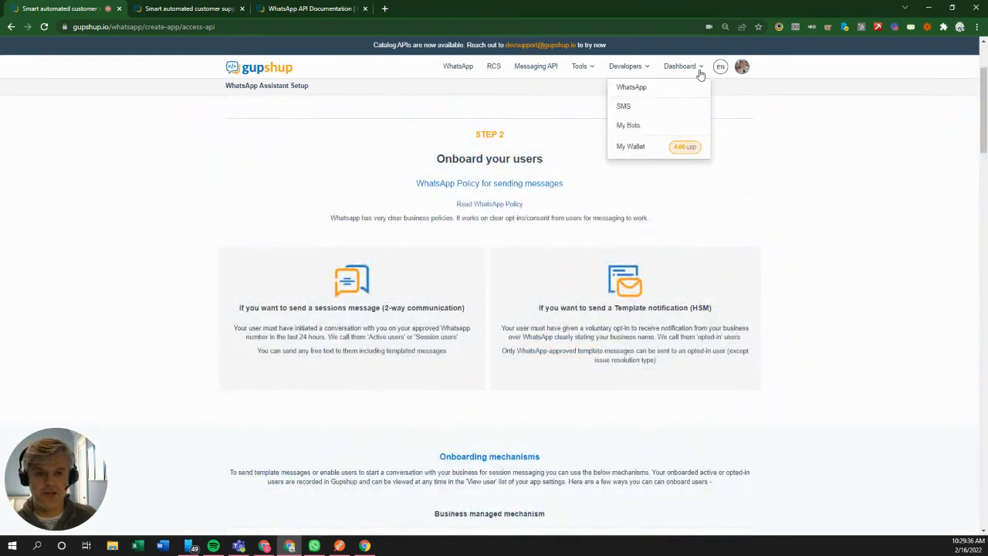
left_click(671, 86)
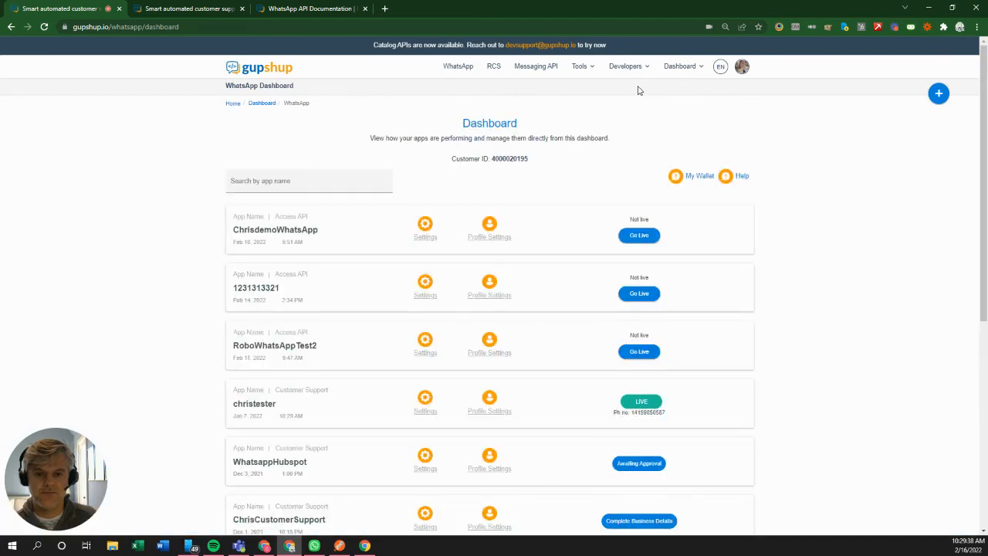
left_click(636, 236)
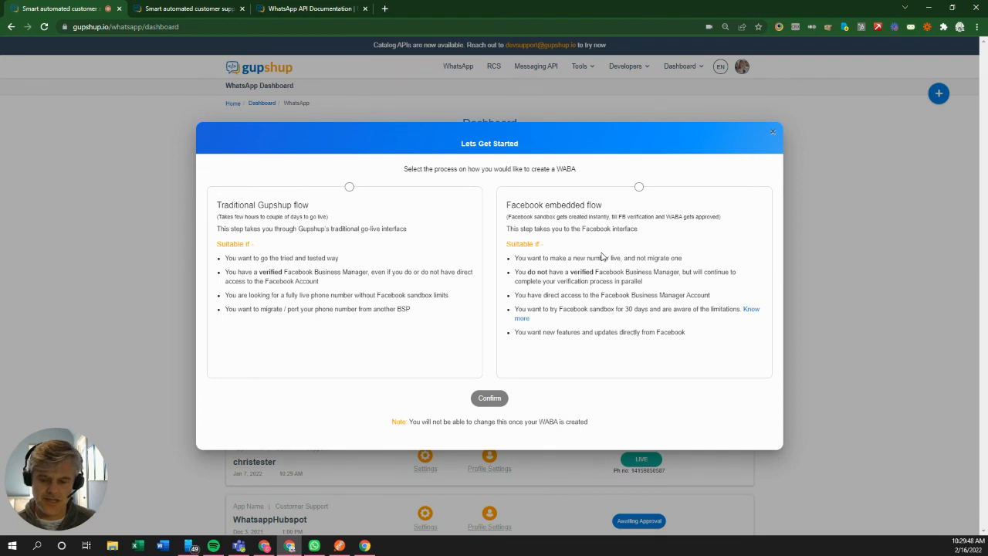
left_click(773, 132)
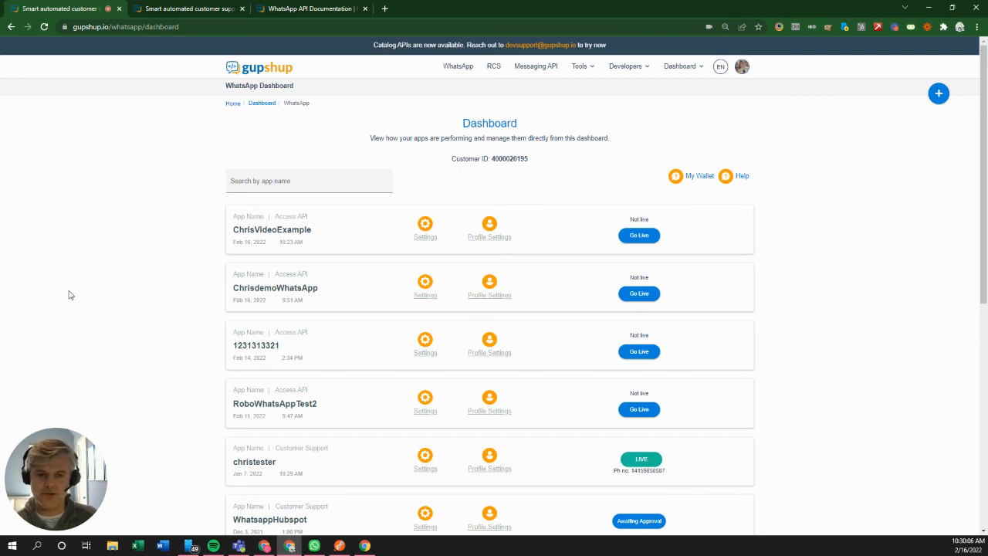
mouse_move(75, 446)
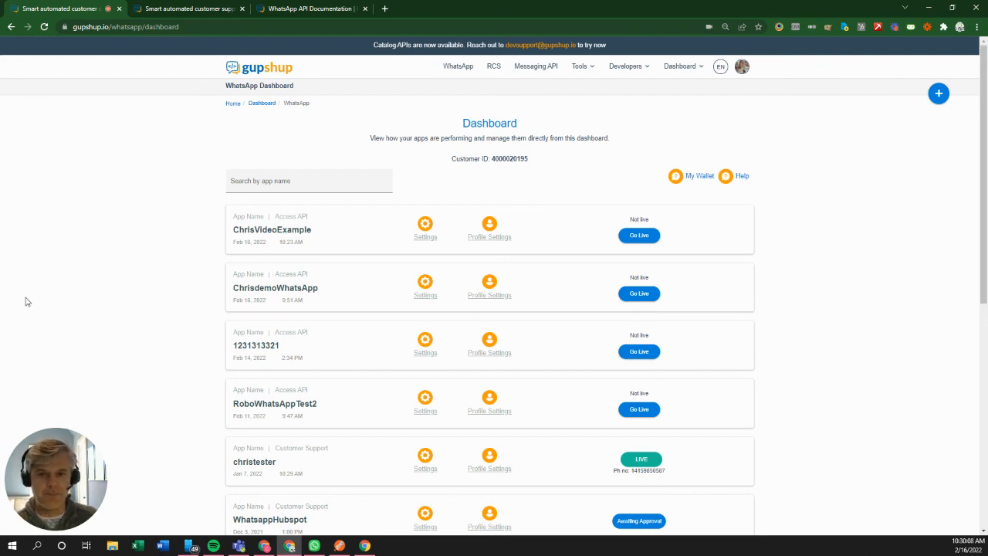